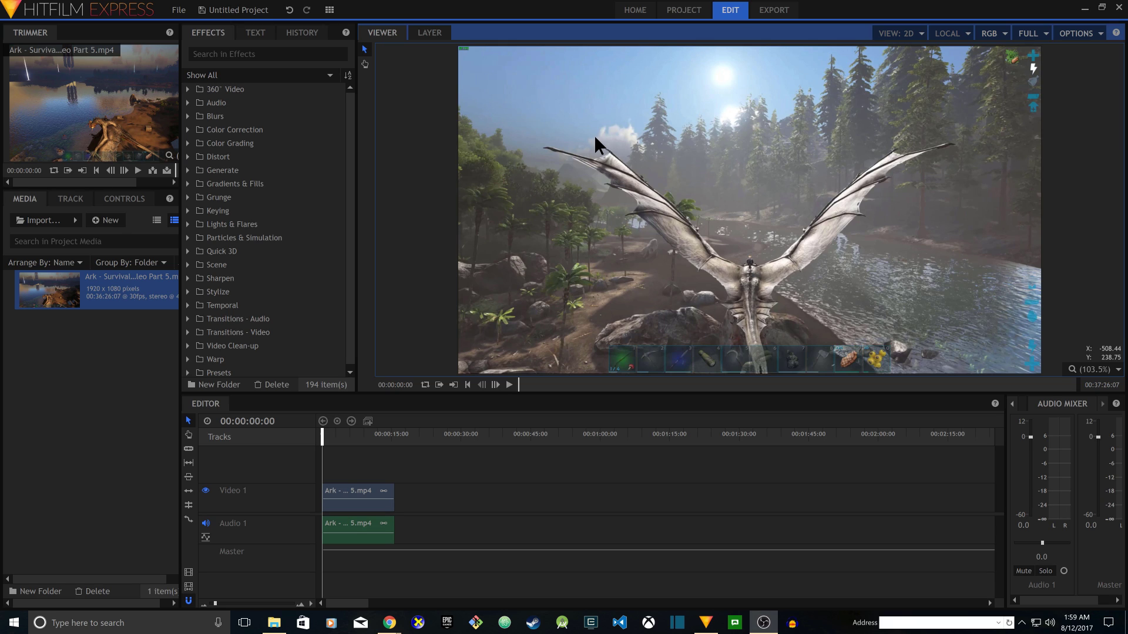
Move the playhead to 00:00:01:27, where the chat box shows at top-left
left_click(330, 437)
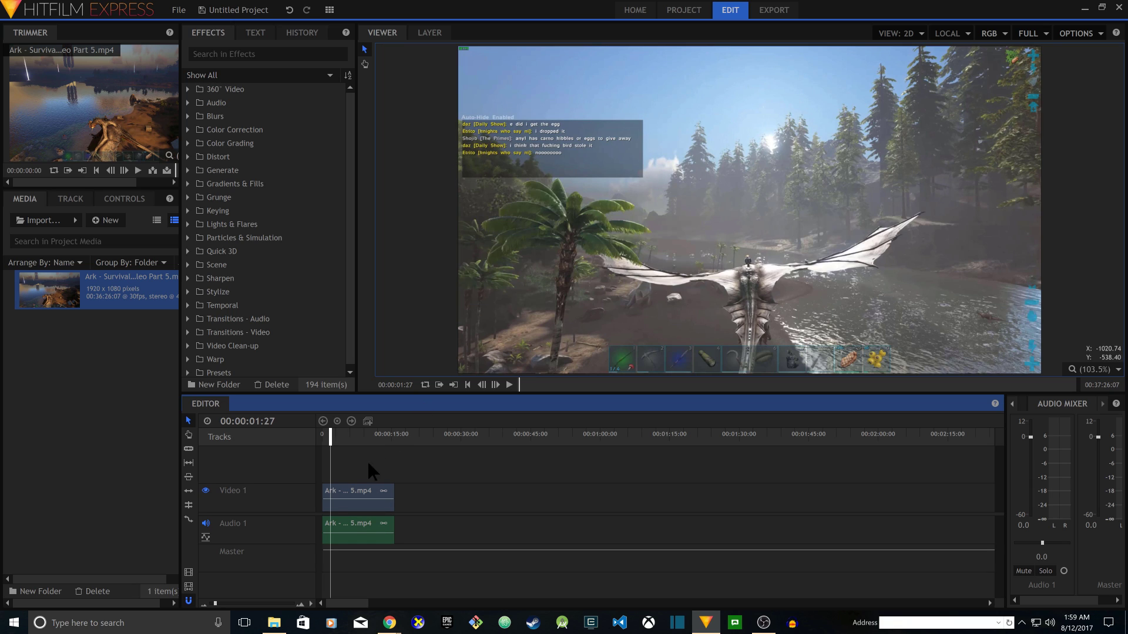
Create a composite shot 'Blur Chat Box' from the Editor Sequence with Move with Clip
left_click(358, 494)
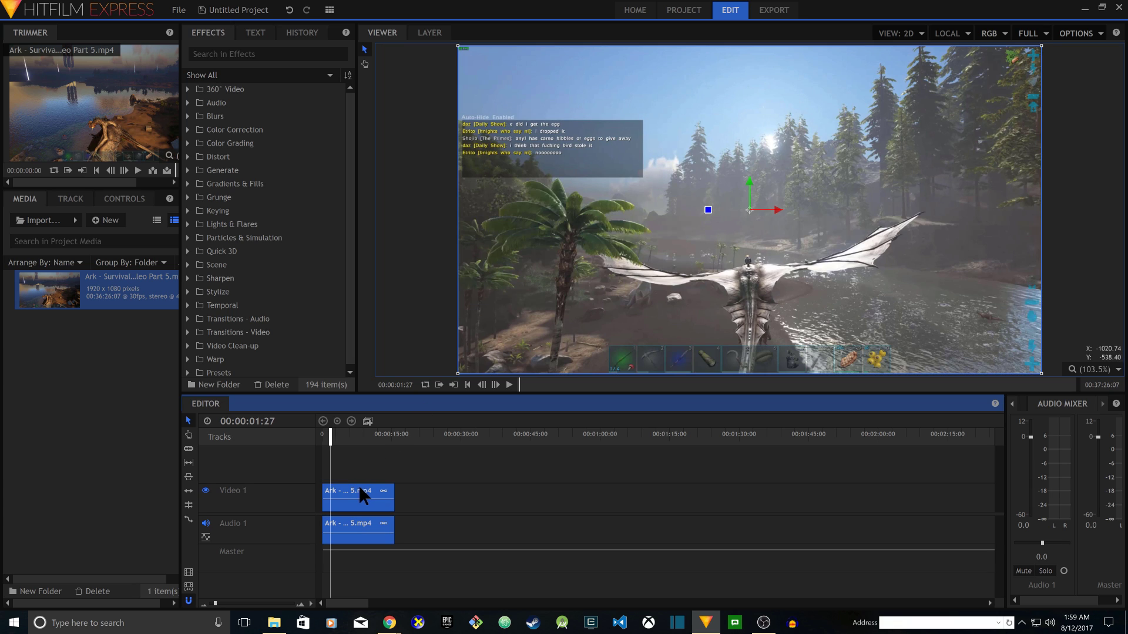
left_click(367, 422)
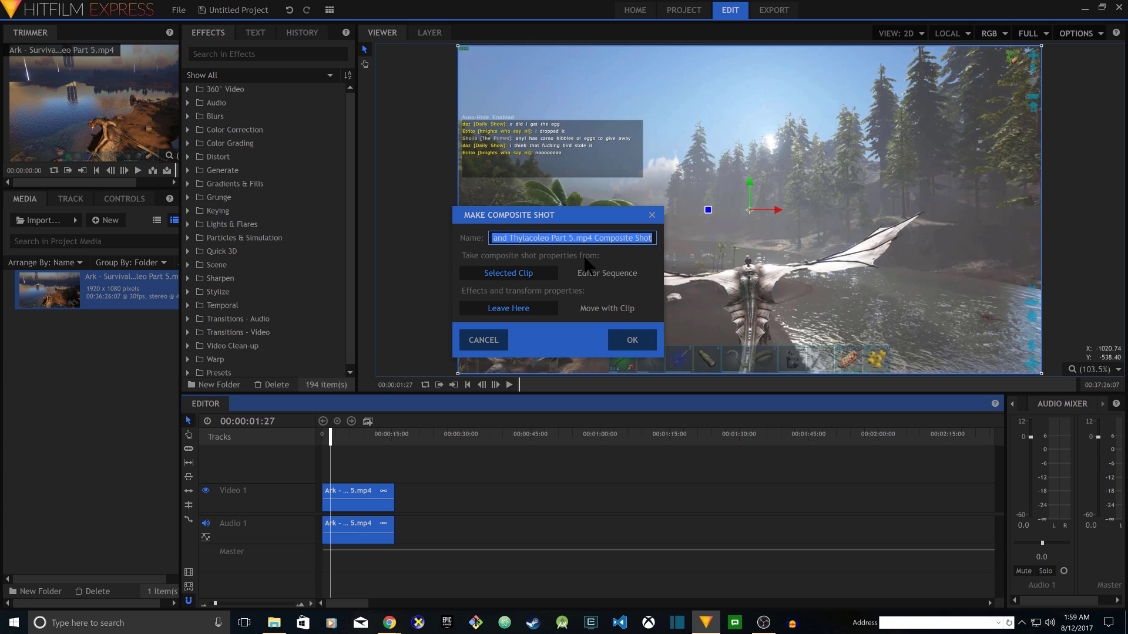
type("Blur")
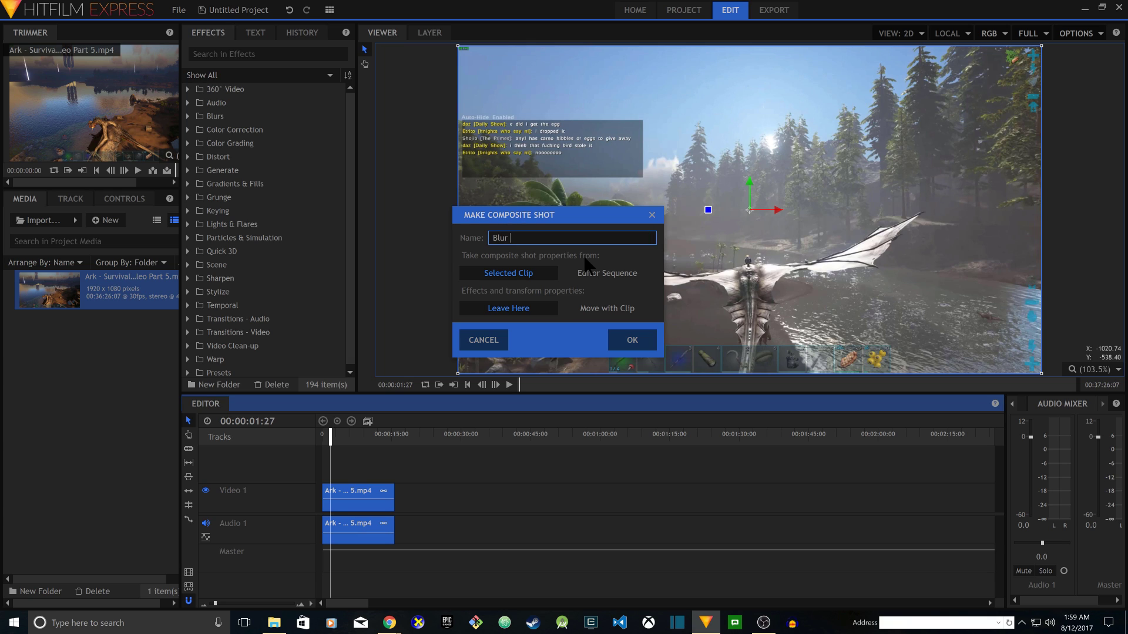
type(" Chat Box")
left_click(611, 280)
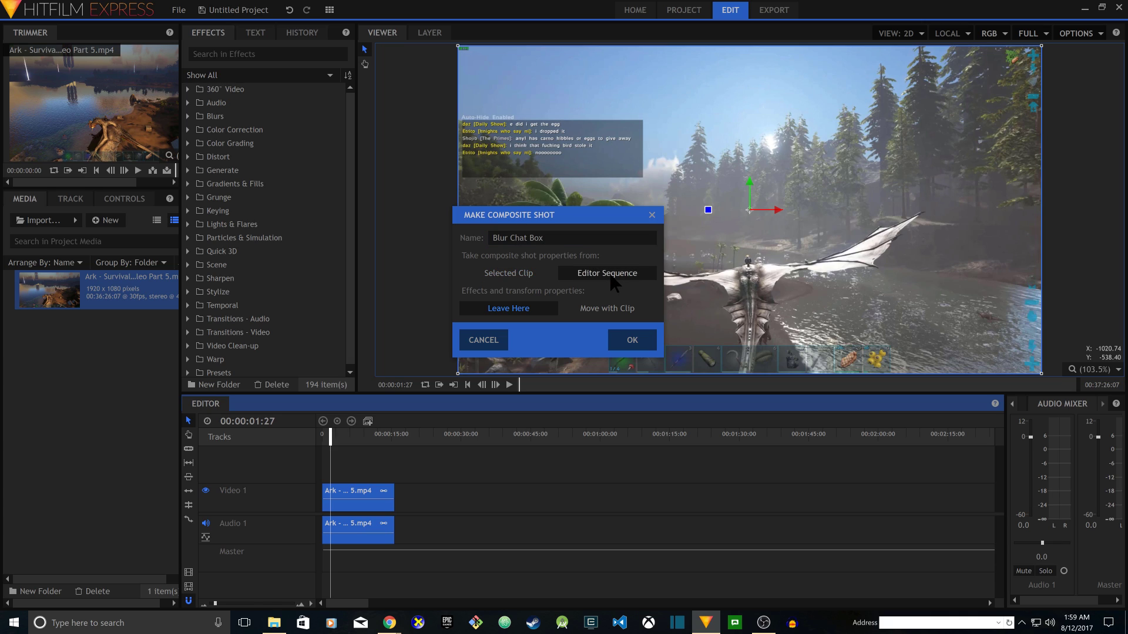
left_click(607, 313)
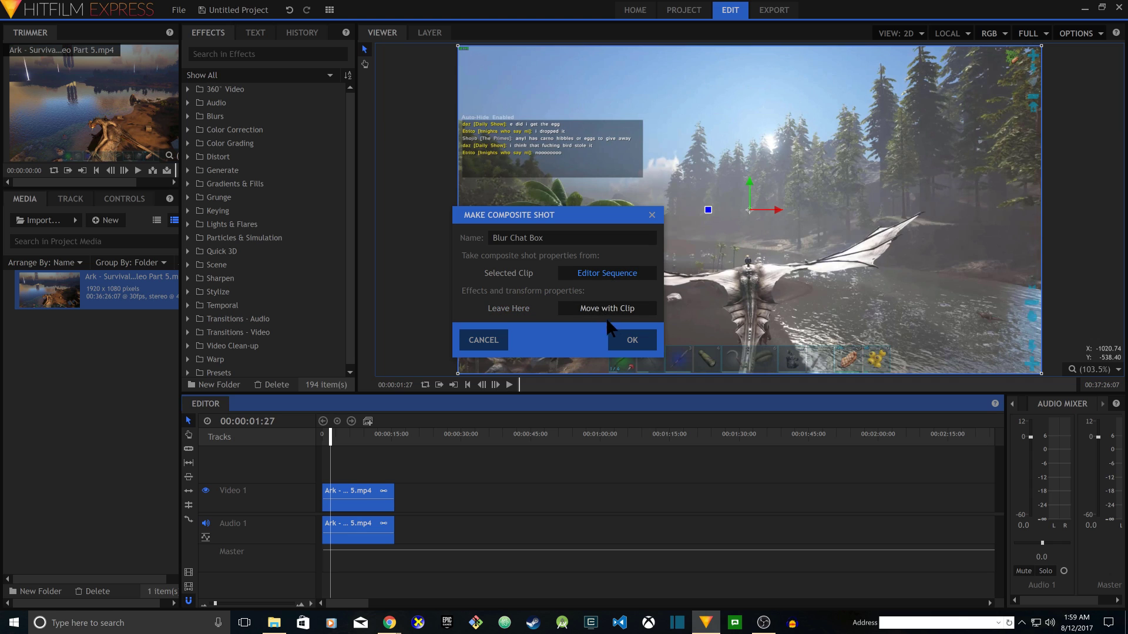
left_click(630, 337)
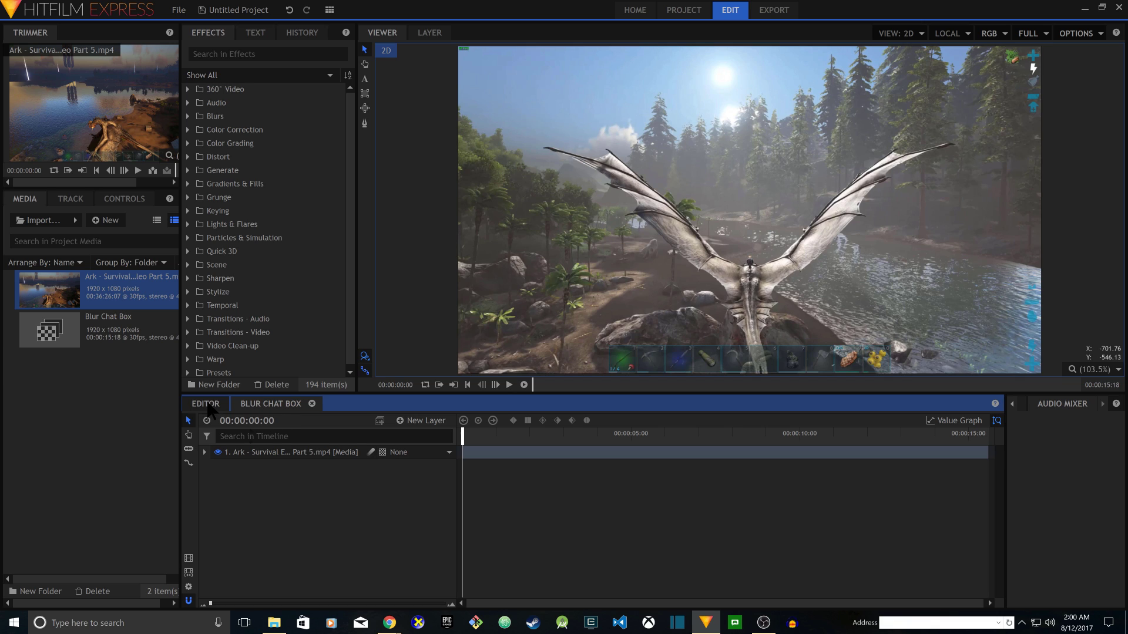
Add a New Grade layer above the Ark footage layer
left_click(269, 453)
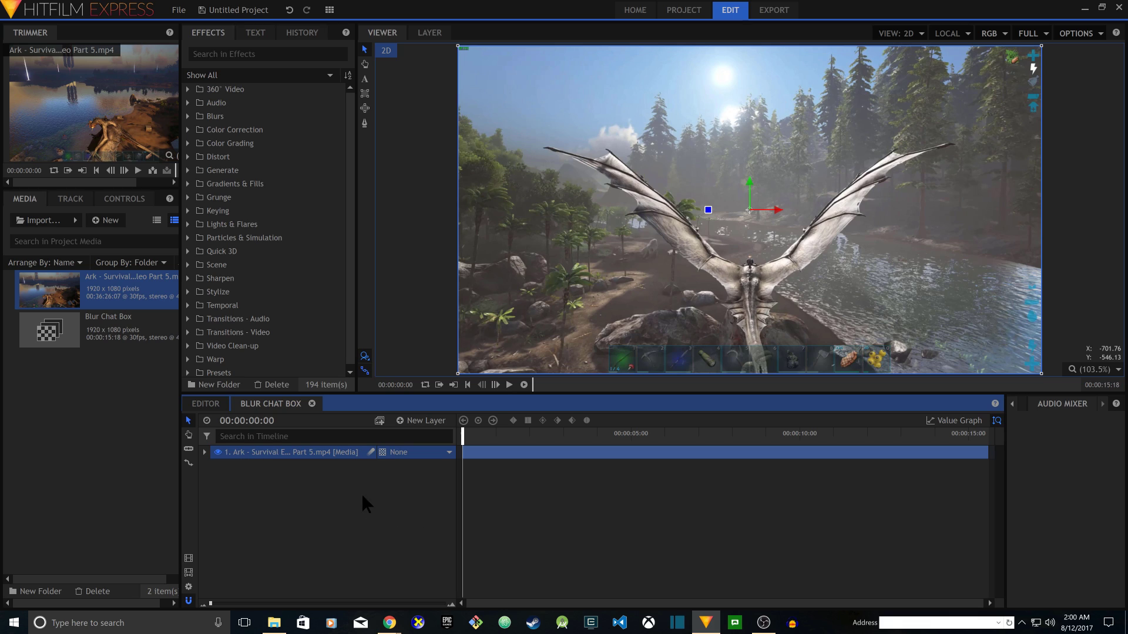
left_click(409, 423)
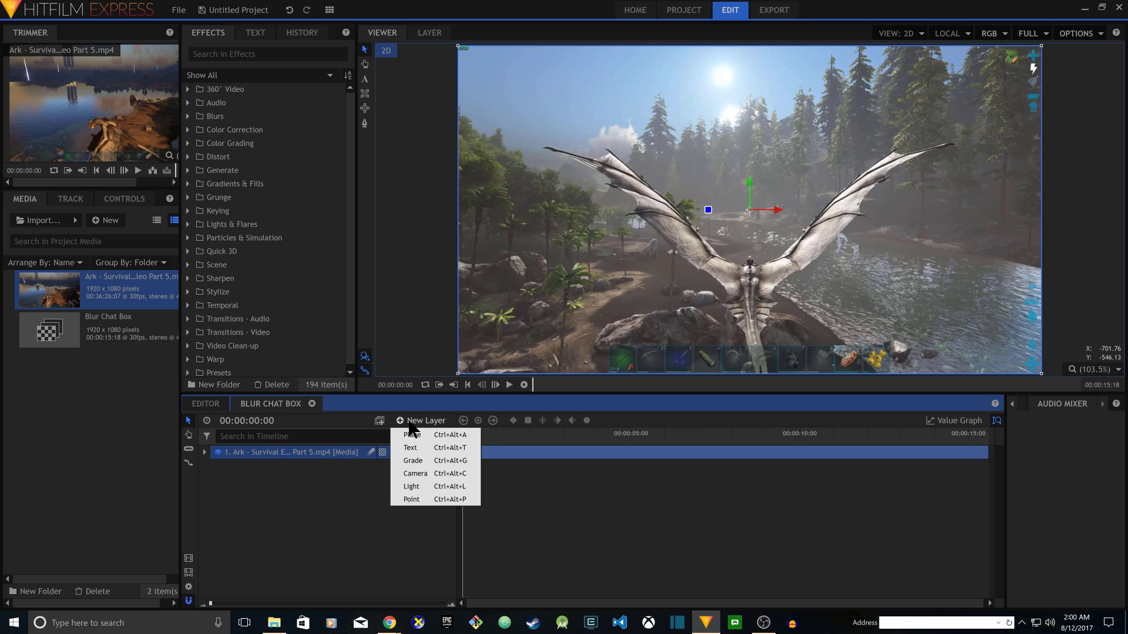
left_click(416, 462)
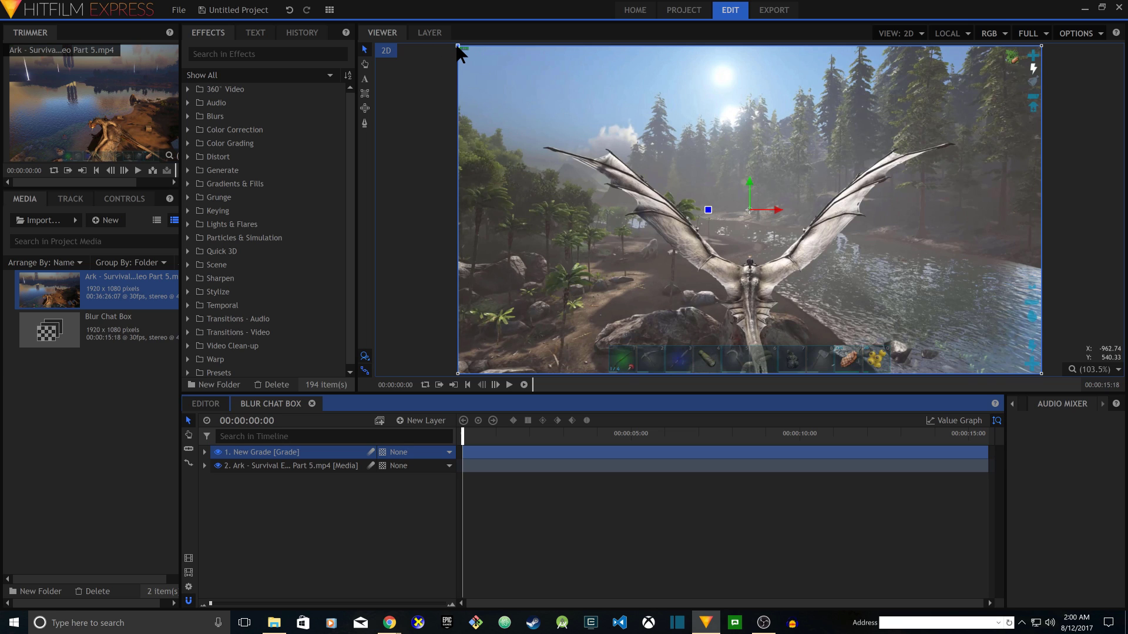
Shrink the grade layer to a small box at top-left and scrub for the chat's appearance
left_click_drag(458, 47, 637, 161)
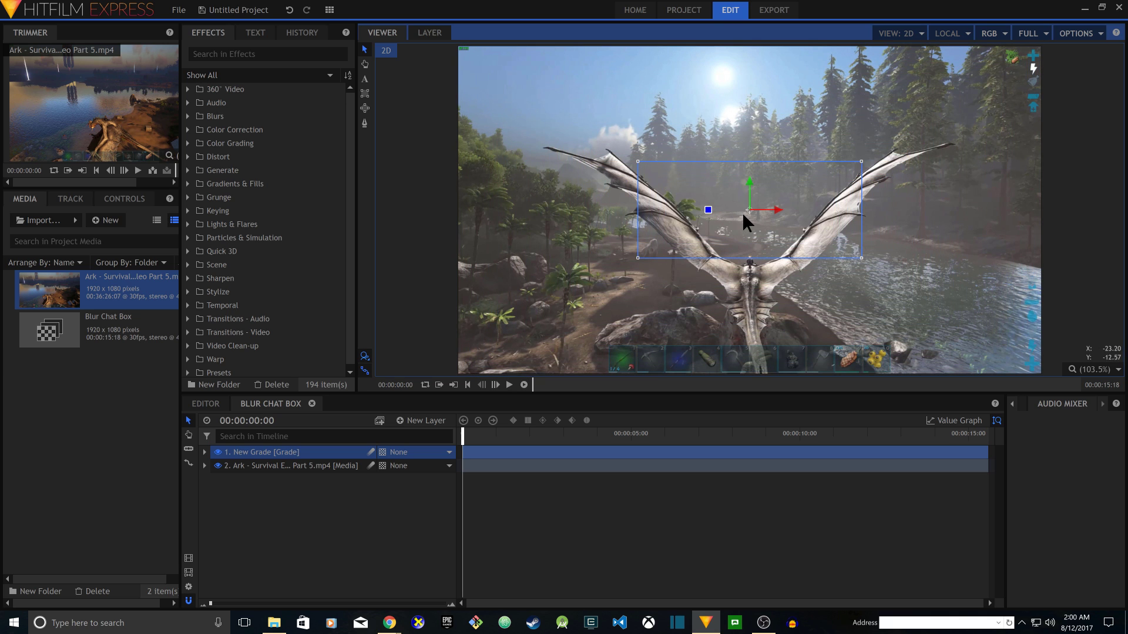
left_click_drag(743, 215, 565, 162)
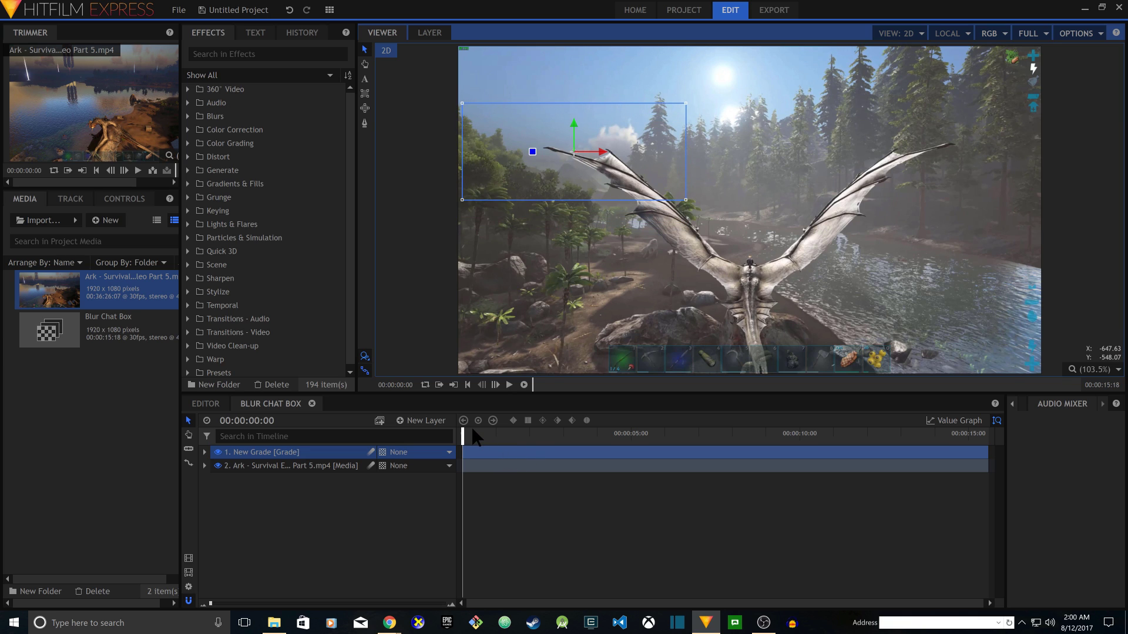
left_click(487, 433)
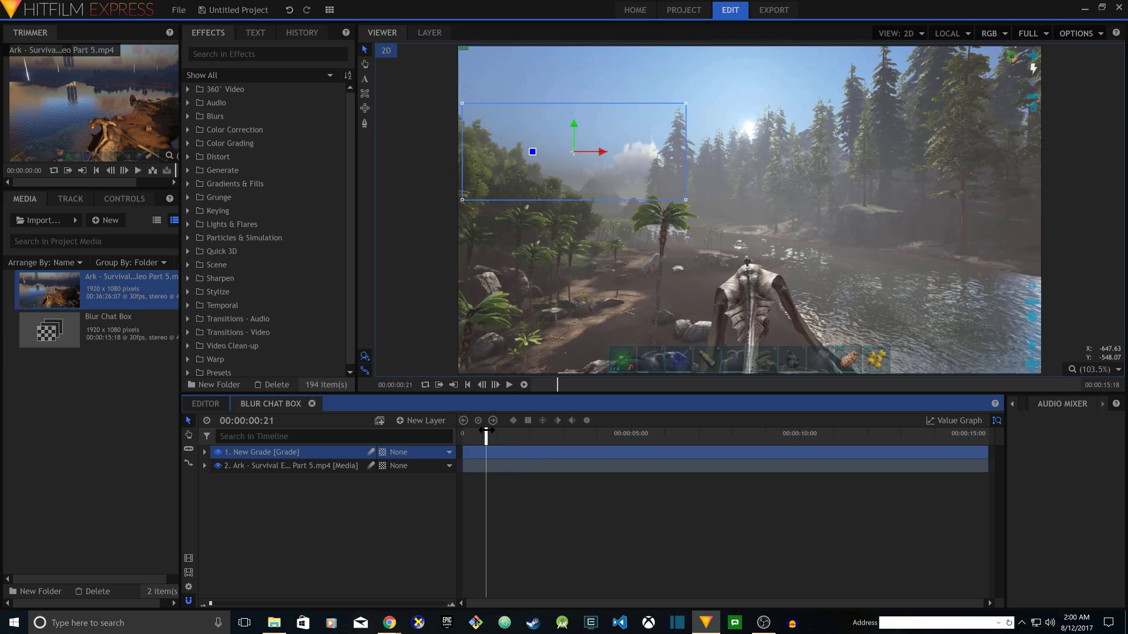
left_click(508, 435)
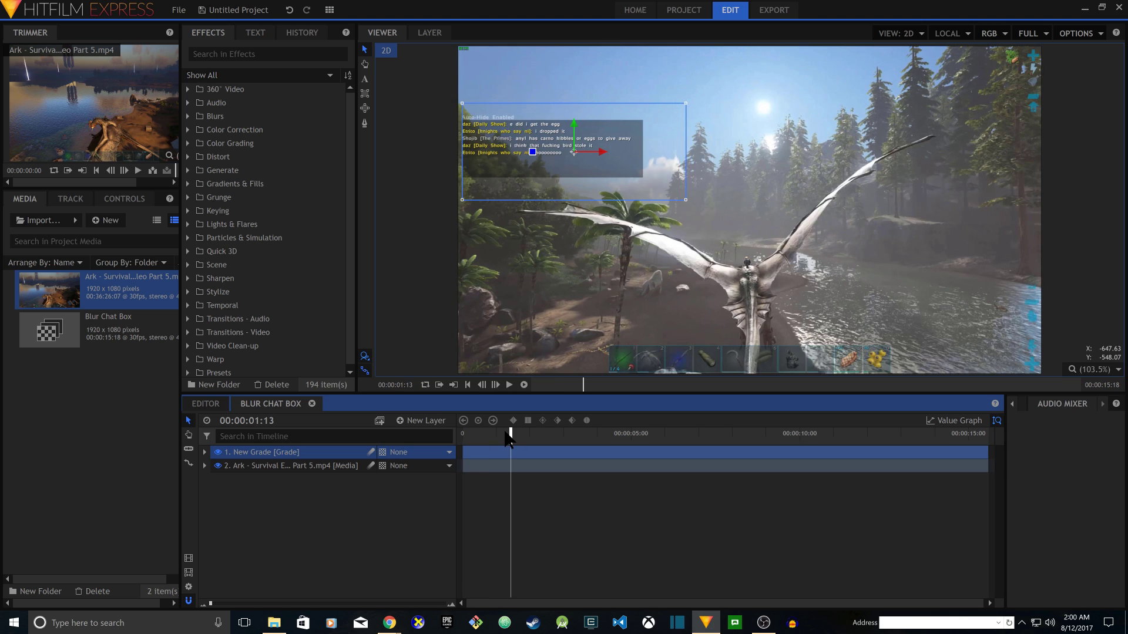
left_click(504, 433)
left_click(498, 433)
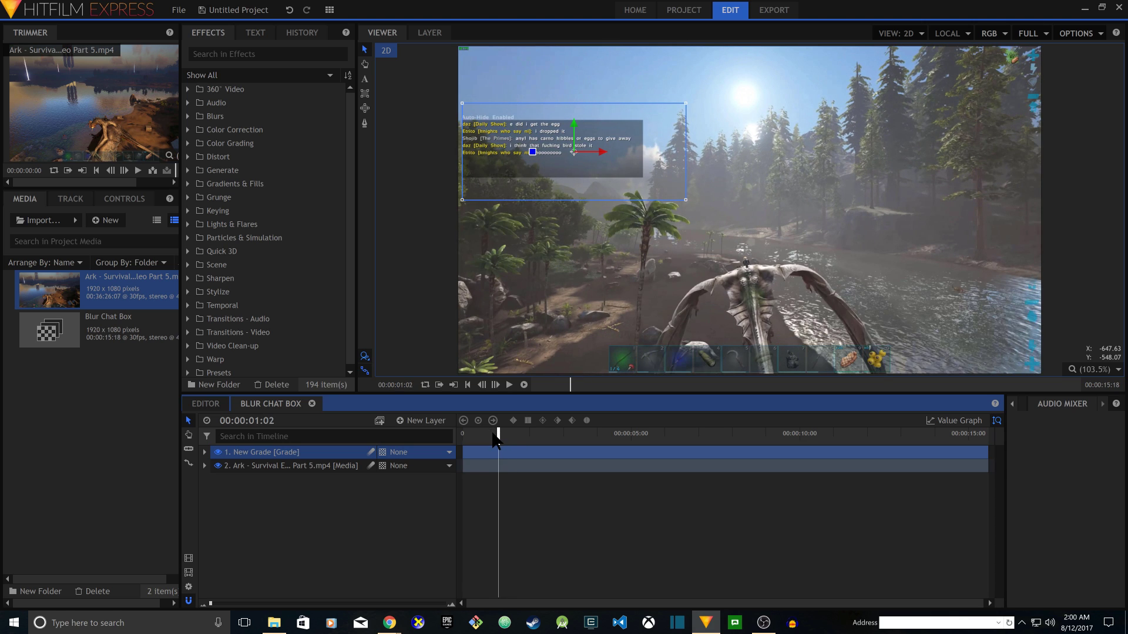
left_click(491, 434)
left_click(485, 434)
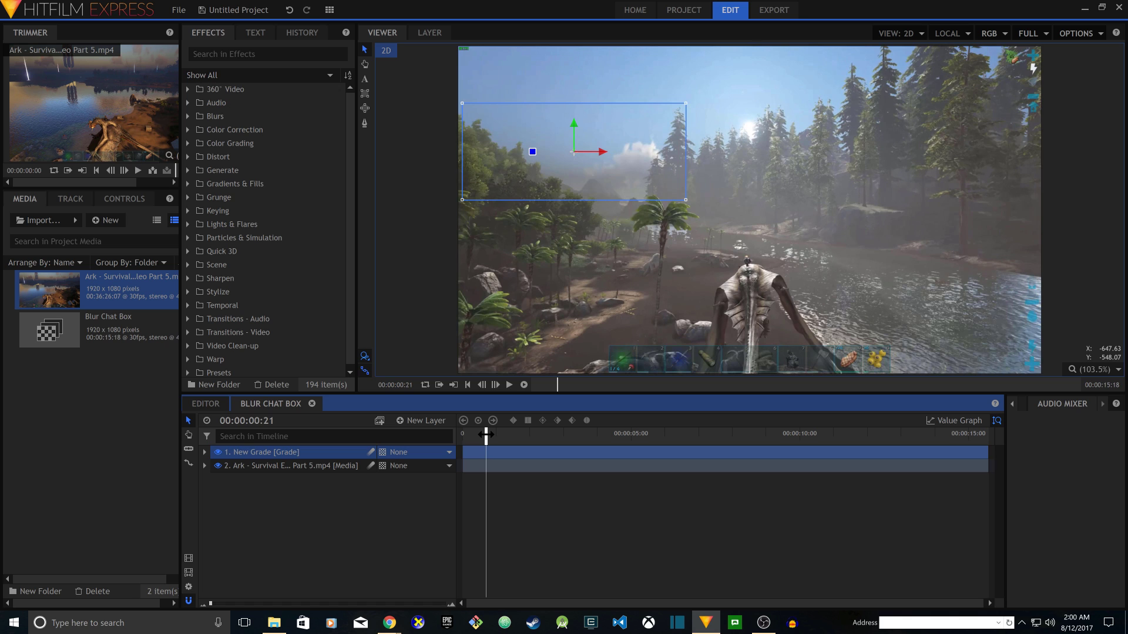
Play and frame-step to 00:00:00:25, the chat box's first frame
left_click(507, 386)
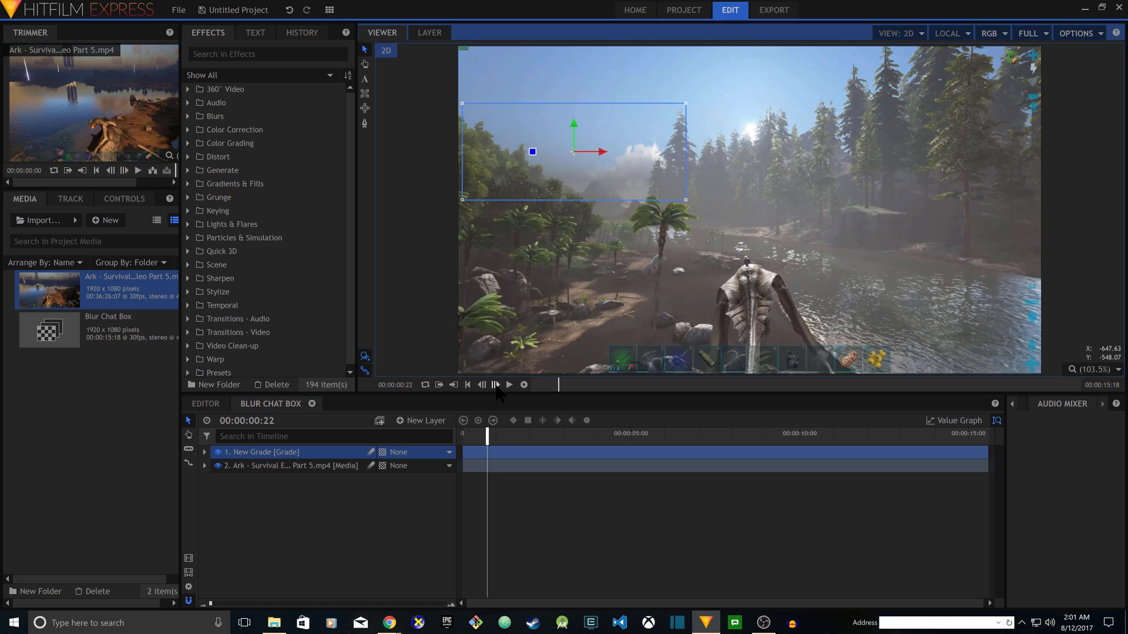
left_click(481, 384)
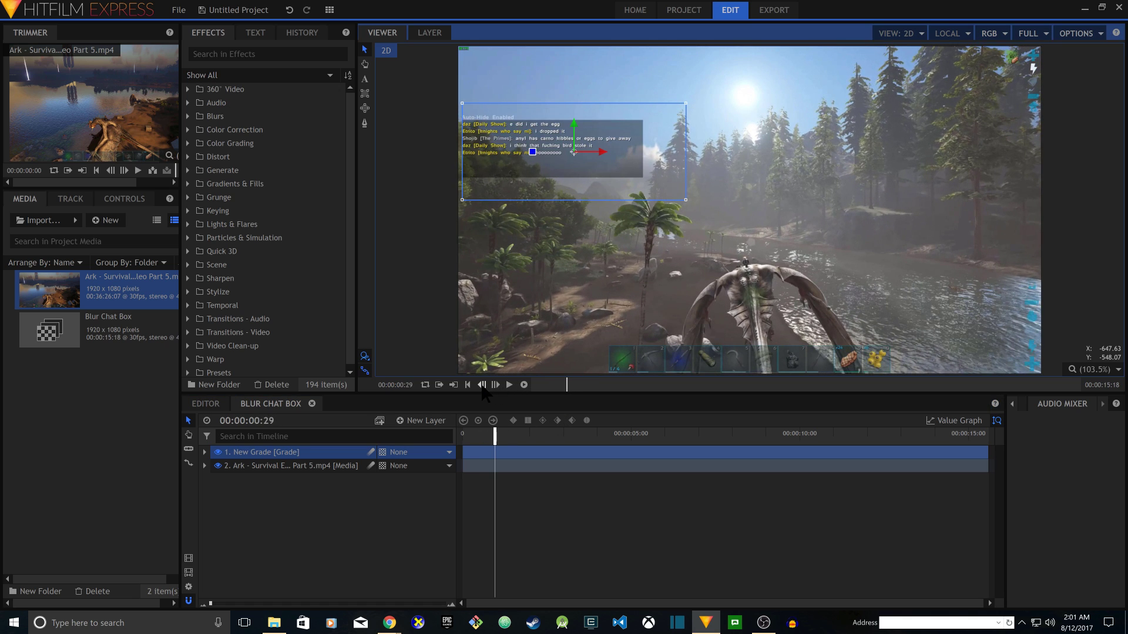
left_click(482, 385)
left_click(481, 385)
left_click(481, 385)
left_click(482, 384)
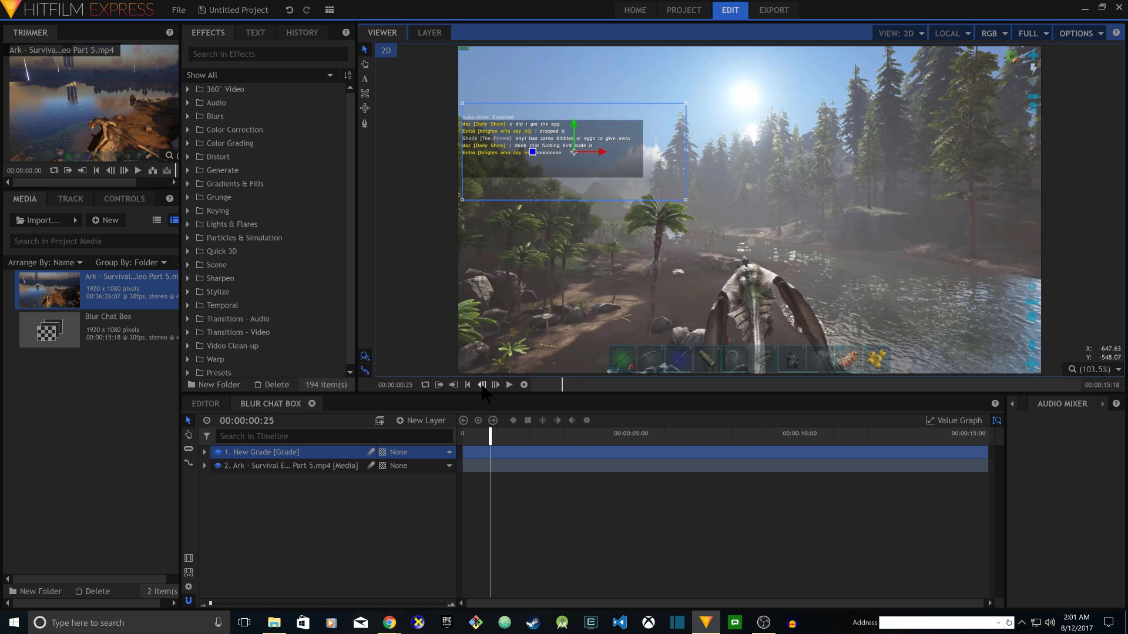
left_click(482, 384)
left_click(496, 385)
Fit the grade box snugly over the chat and trim the layer to start at 00:00:00:25
left_click_drag(686, 200, 670, 182)
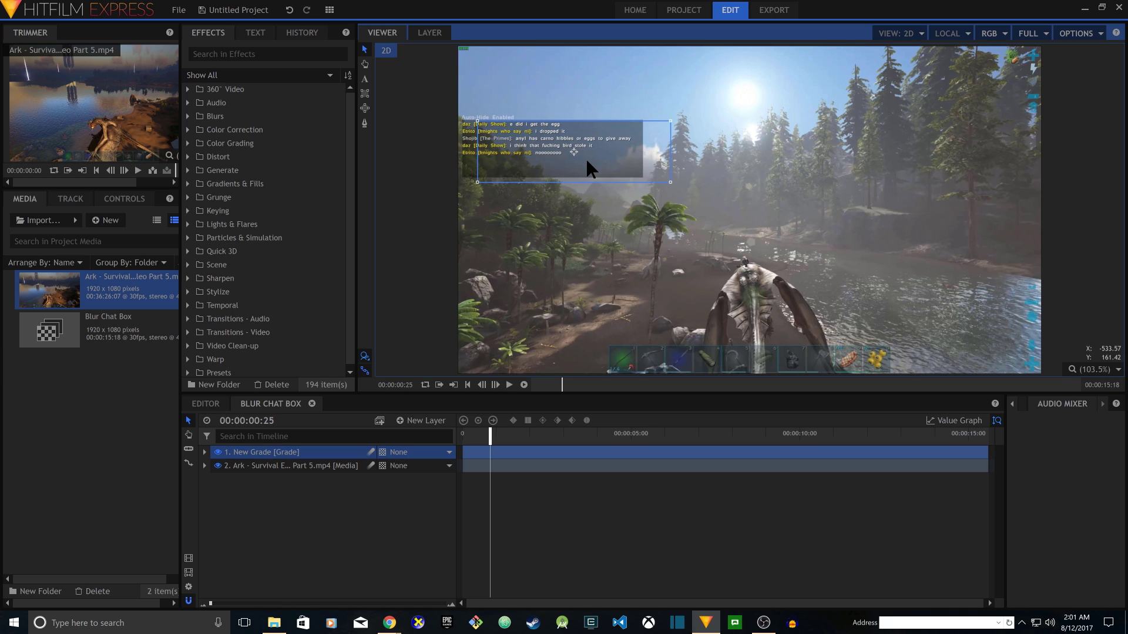
left_click_drag(585, 157, 568, 150)
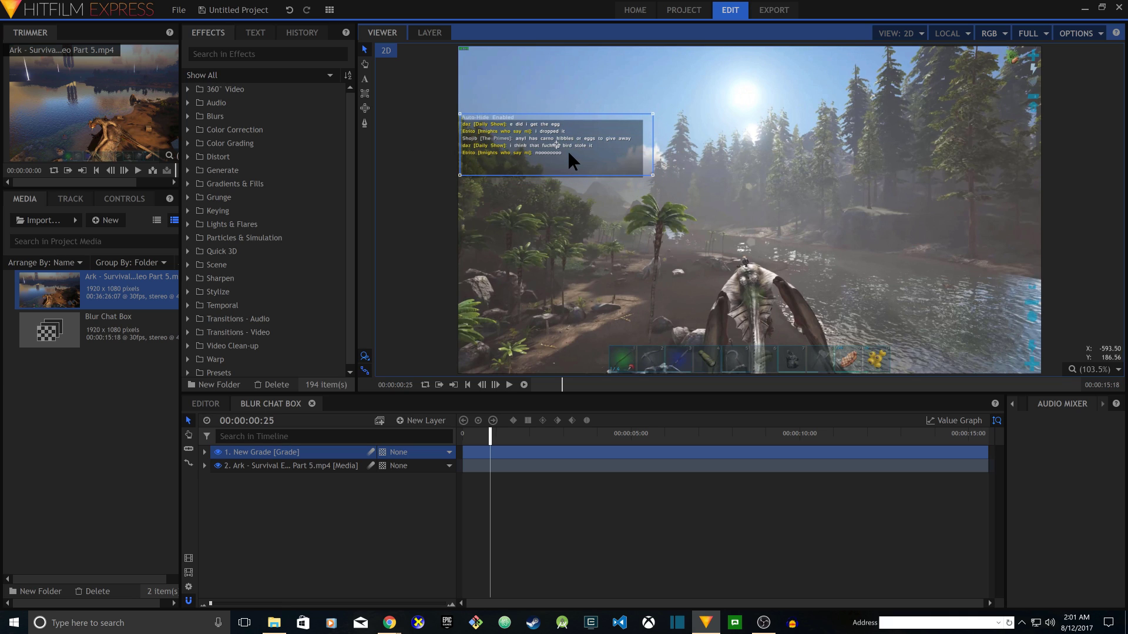
left_click_drag(652, 176, 646, 172)
left_click_drag(583, 137, 643, 171)
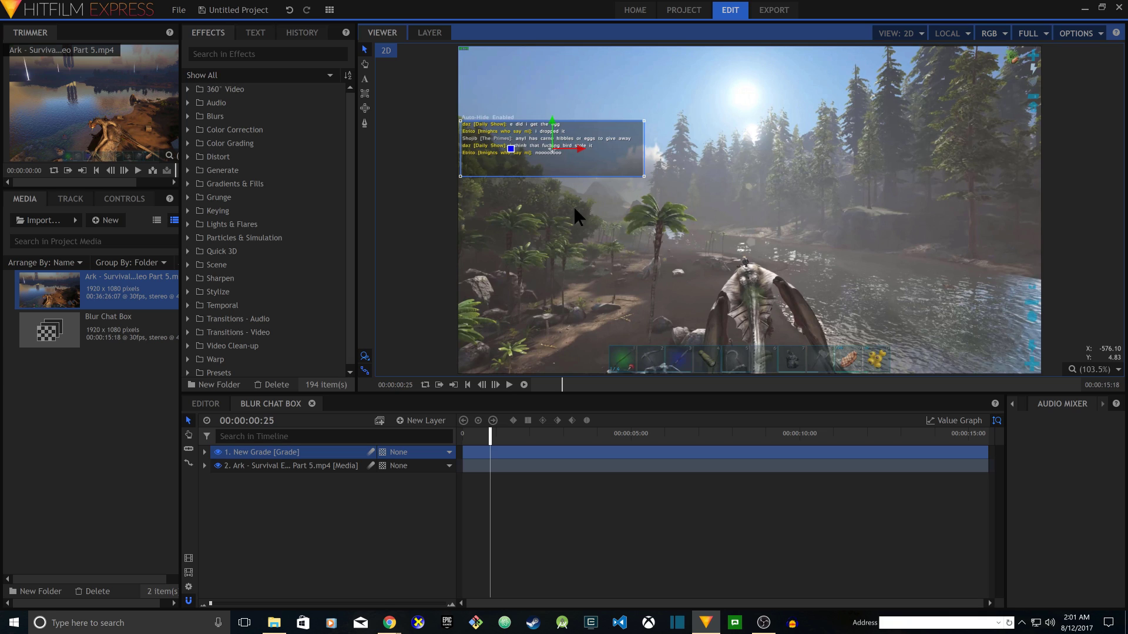
left_click_drag(470, 448, 485, 449)
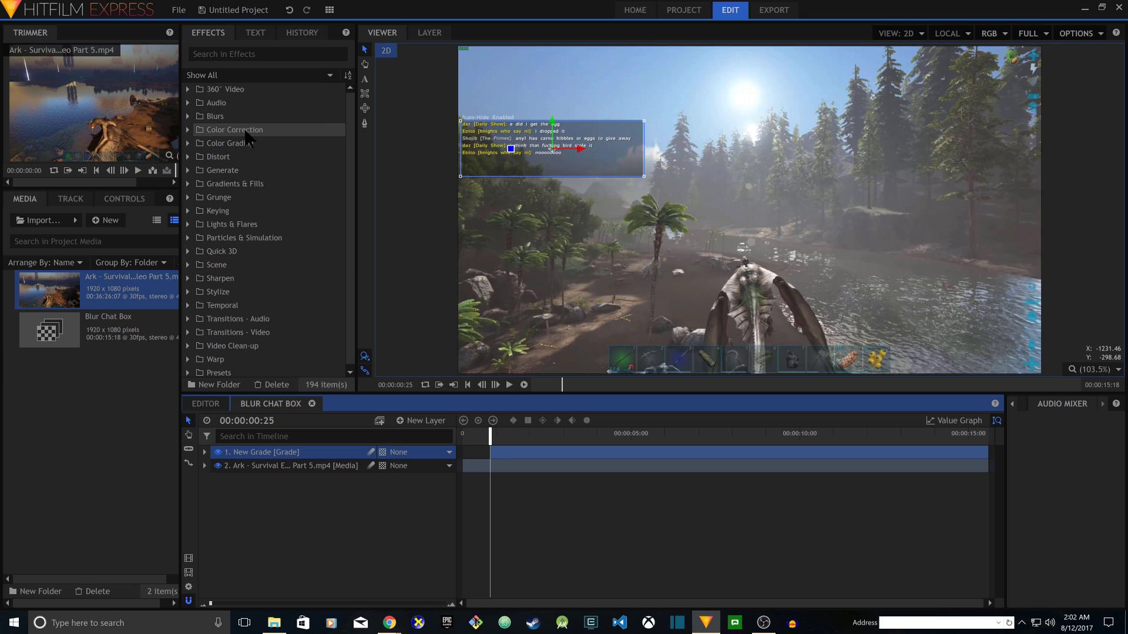
Browse the Blur and Color Correction folders, then expand Distort and select Mosaic
left_click(188, 116)
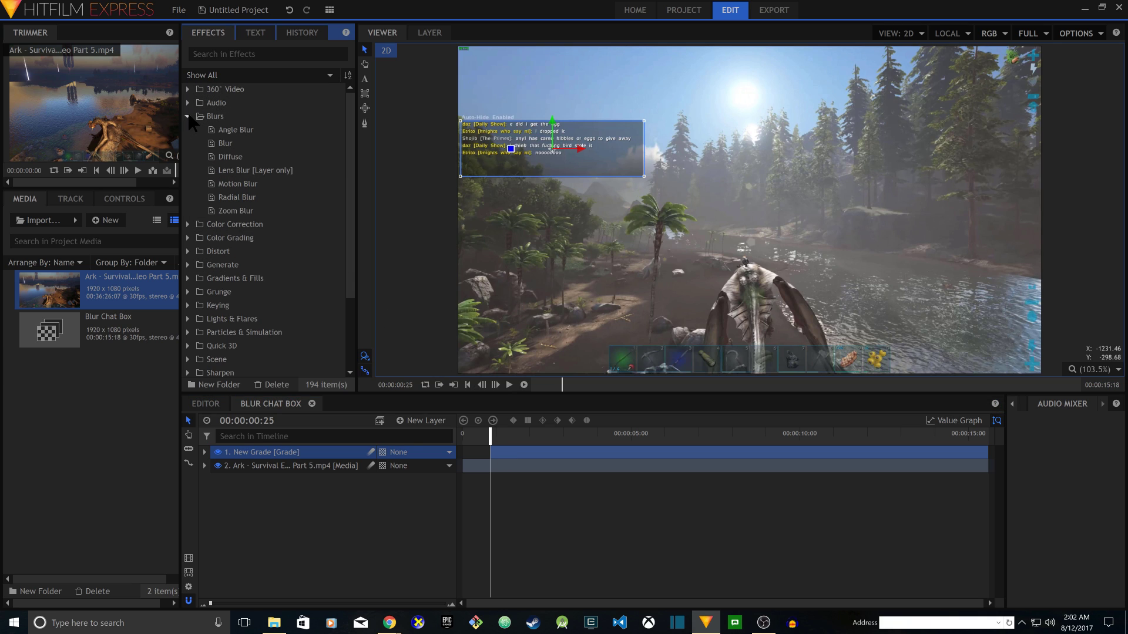
left_click(188, 116)
left_click(188, 116)
left_click(188, 116)
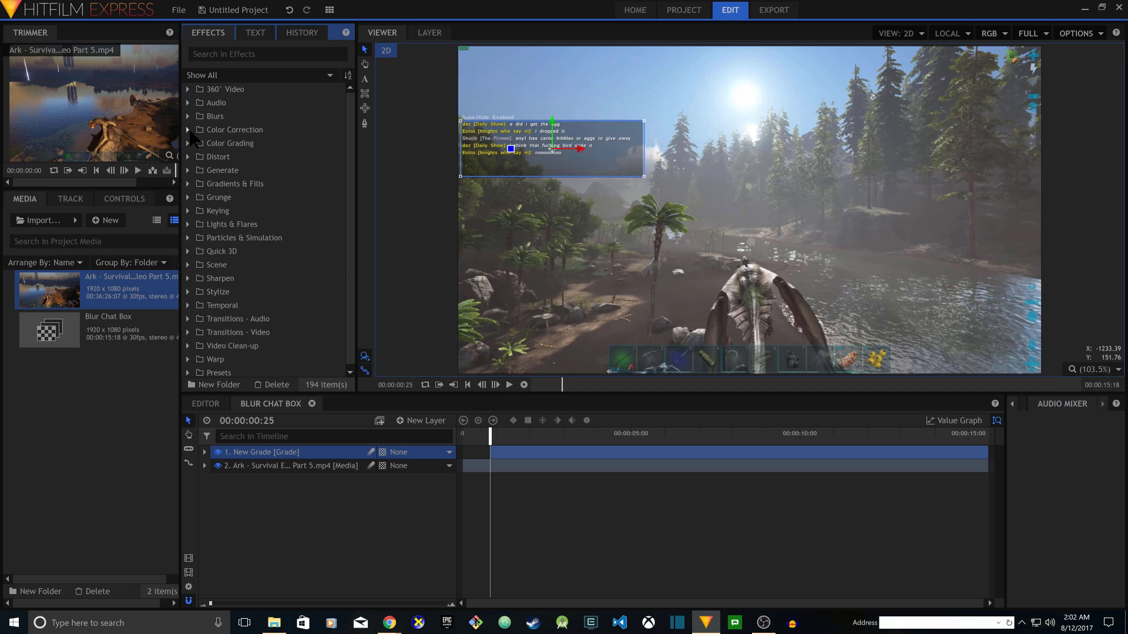
left_click(187, 130)
left_click(187, 130)
left_click(188, 157)
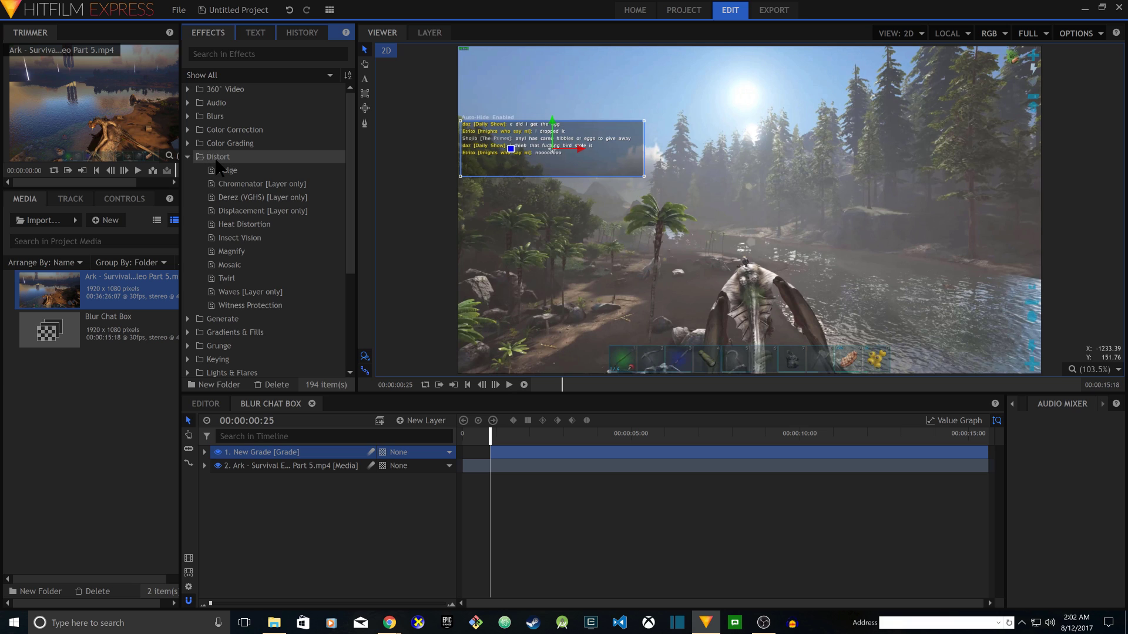
left_click(233, 265)
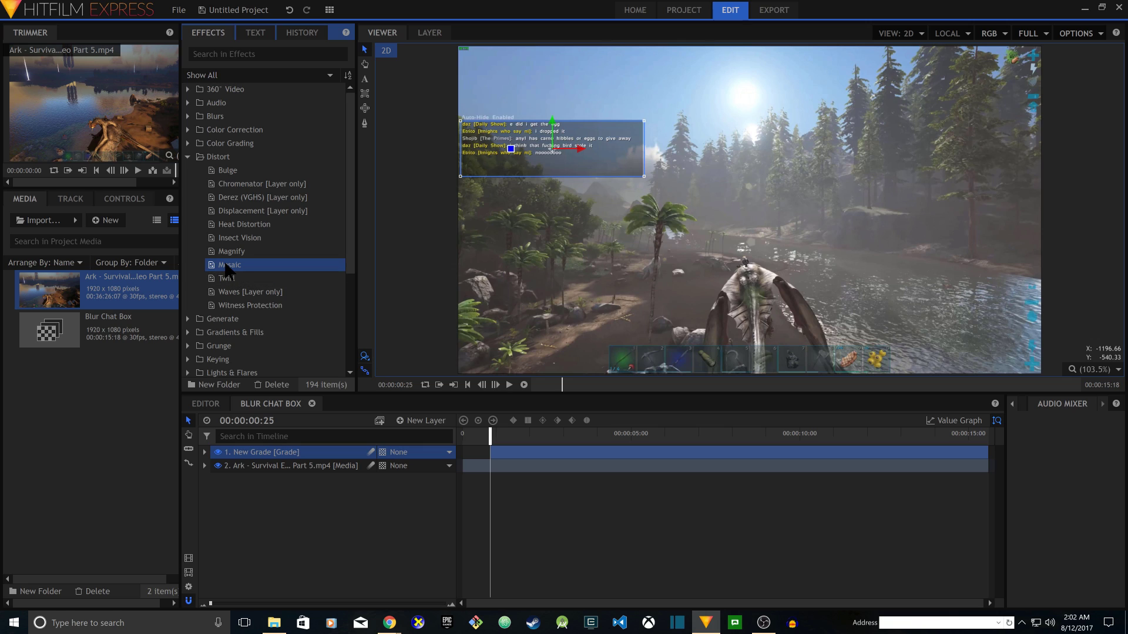
Apply Mosaic (200.0 blocks each way) to the New Grade layer and play to check it
left_click_drag(226, 271, 273, 455)
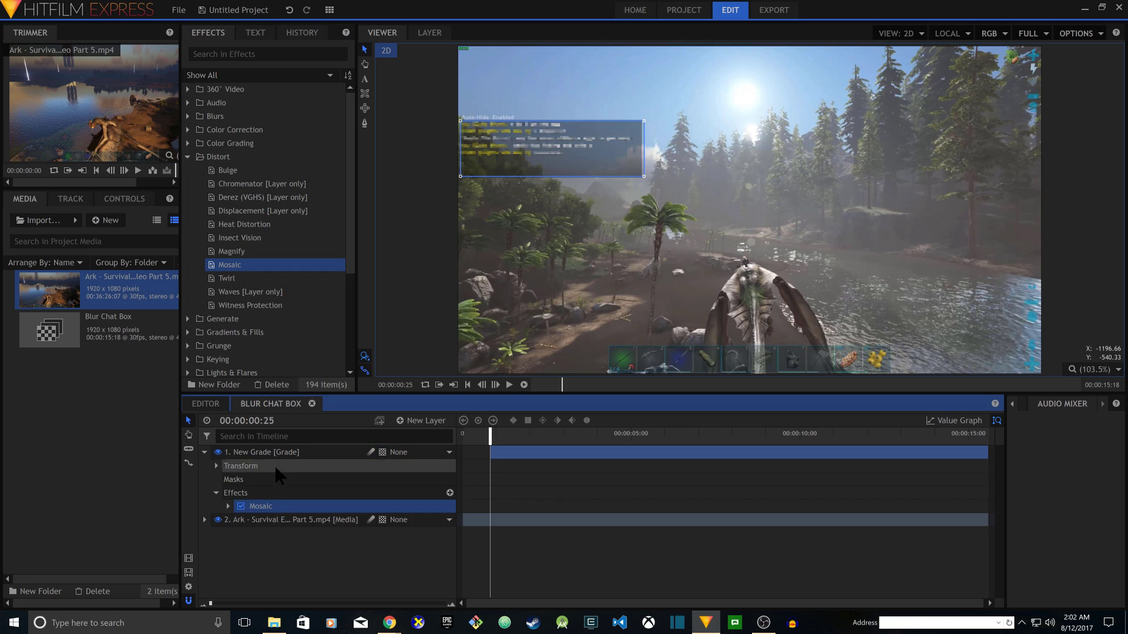
left_click(227, 506)
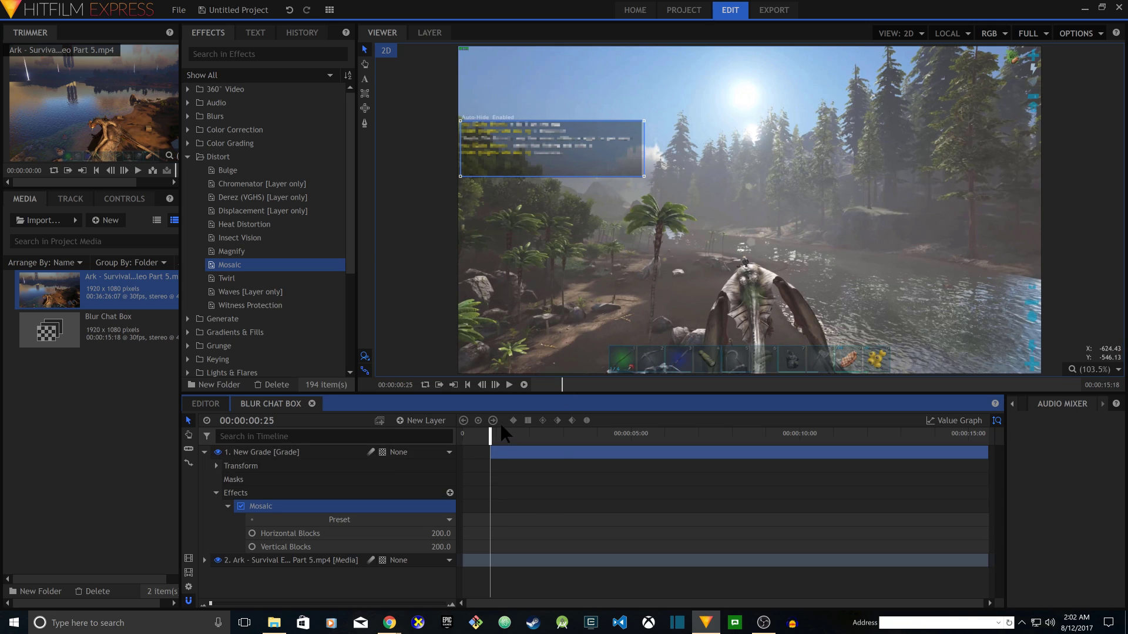
left_click(481, 385)
left_click(481, 385)
left_click(508, 385)
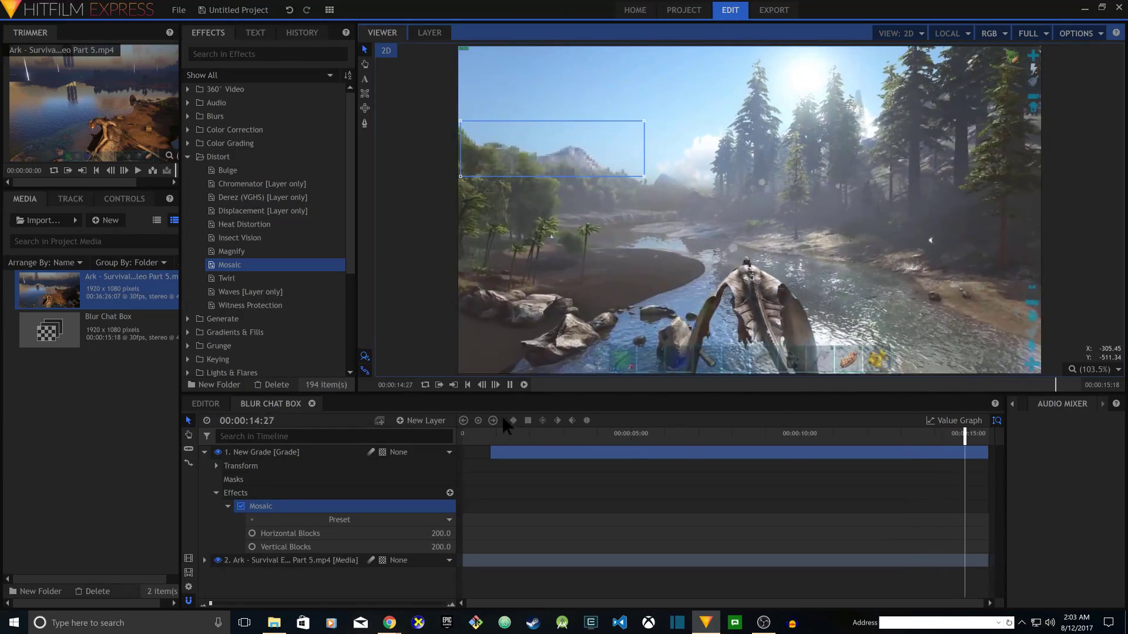
left_click(509, 386)
Scan the timeline between about 00:00:07:23 and 00:00:09:29 for where the chat ends
left_click(637, 436)
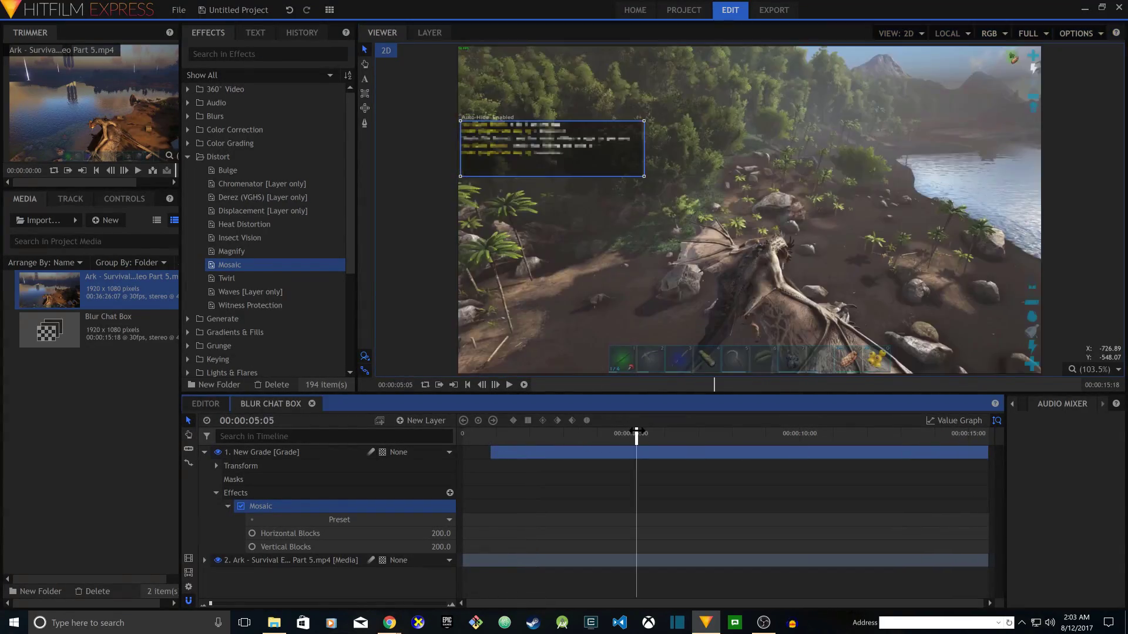
left_click(681, 436)
left_click(725, 436)
left_click(756, 436)
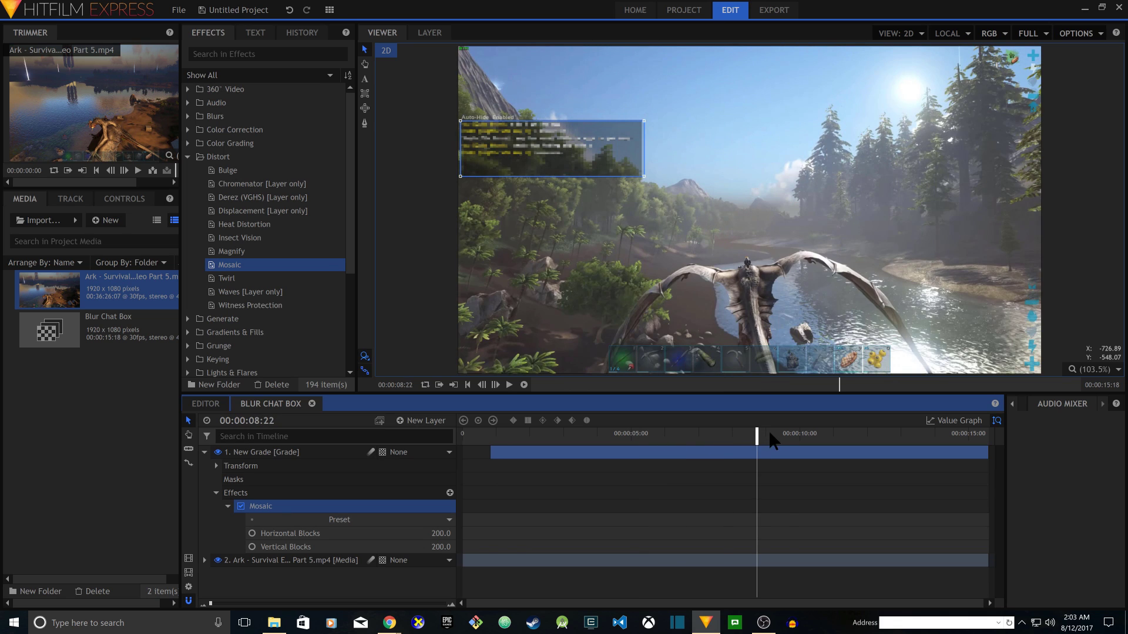
left_click(786, 436)
left_click(868, 435)
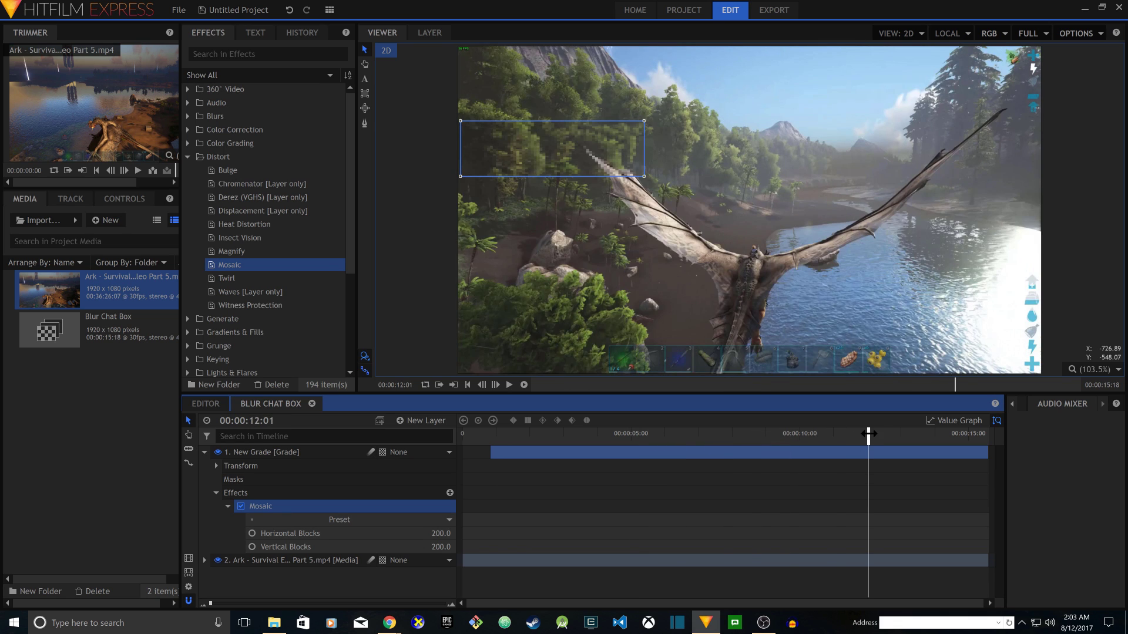
left_click(798, 436)
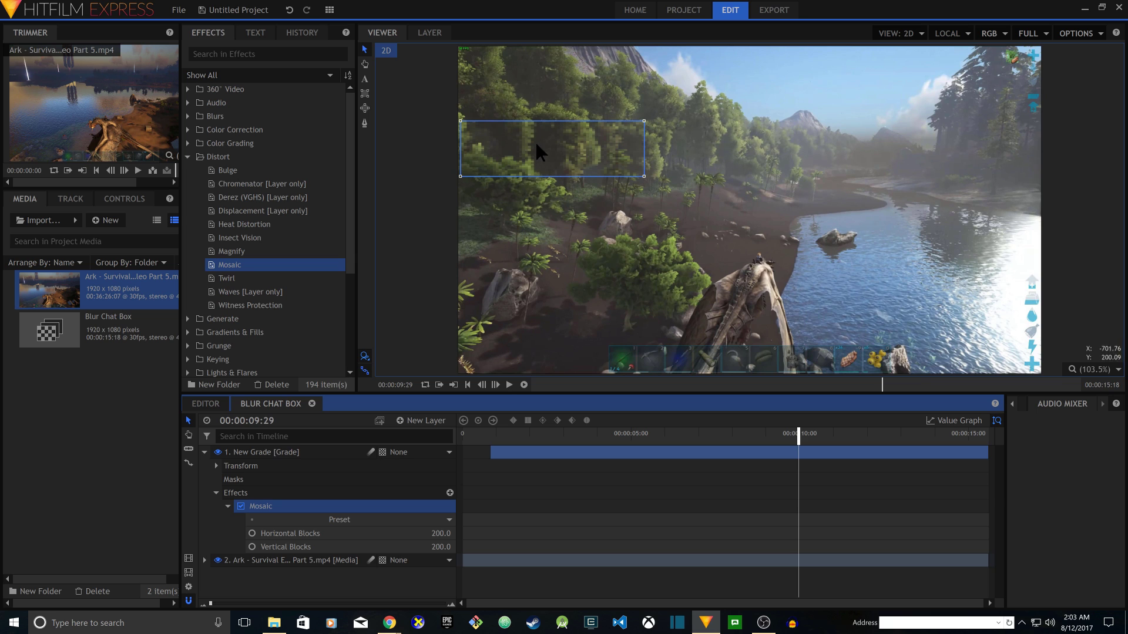
left_click(826, 436)
left_click(906, 436)
left_click(922, 435)
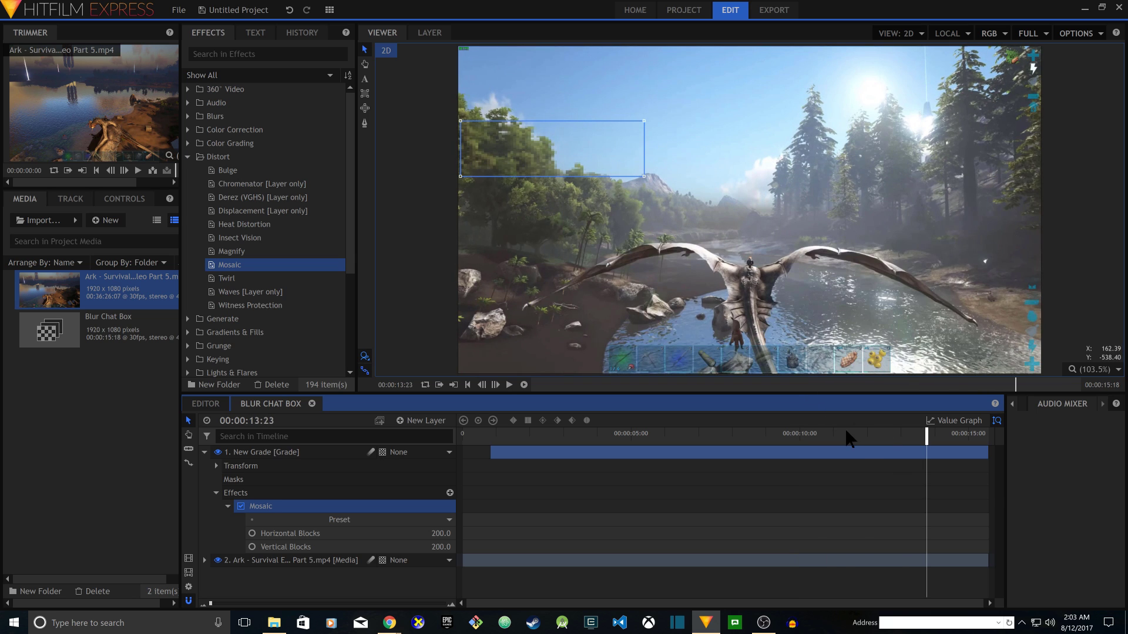
left_click(795, 434)
left_click(763, 436)
left_click(734, 434)
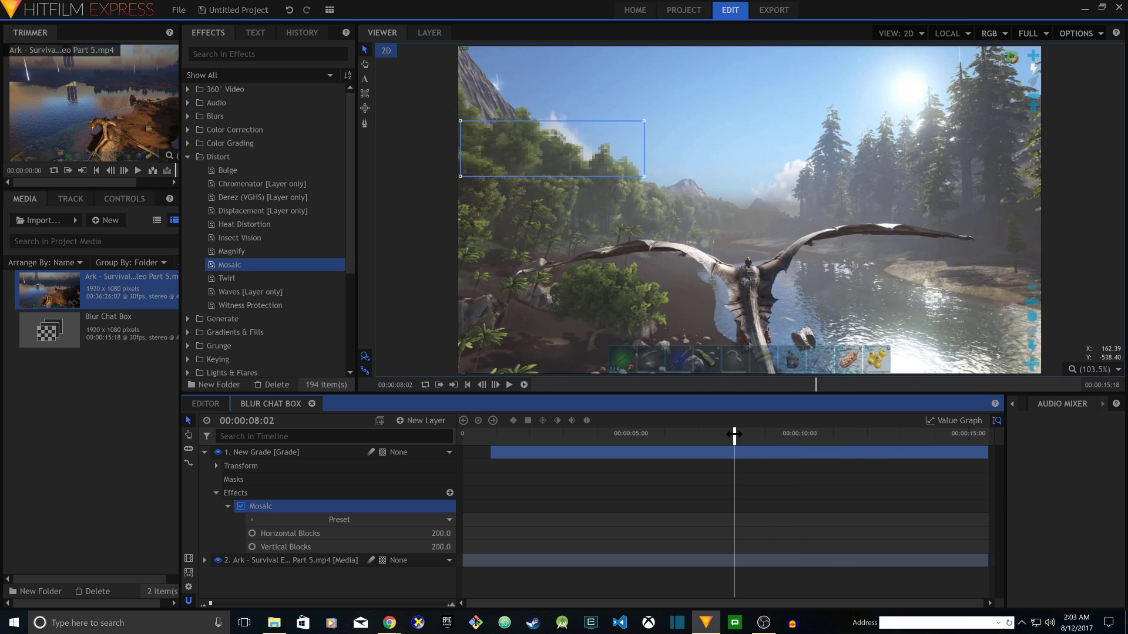
Narrow down to 00:00:08:24, the last frame where the chat box shows
left_click(746, 436)
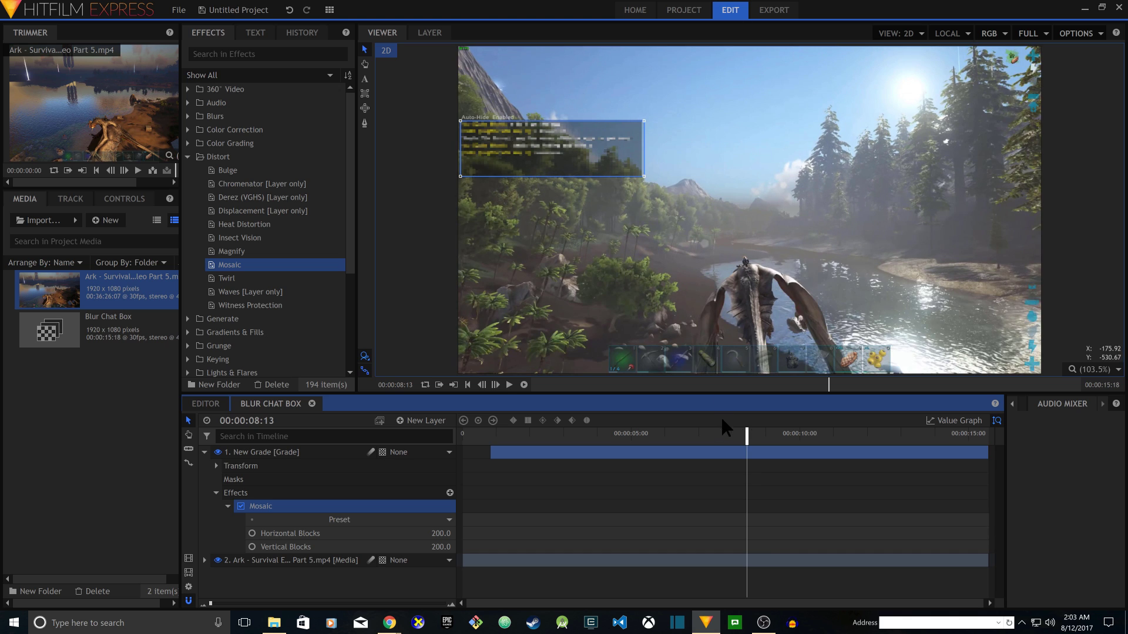
left_click(752, 436)
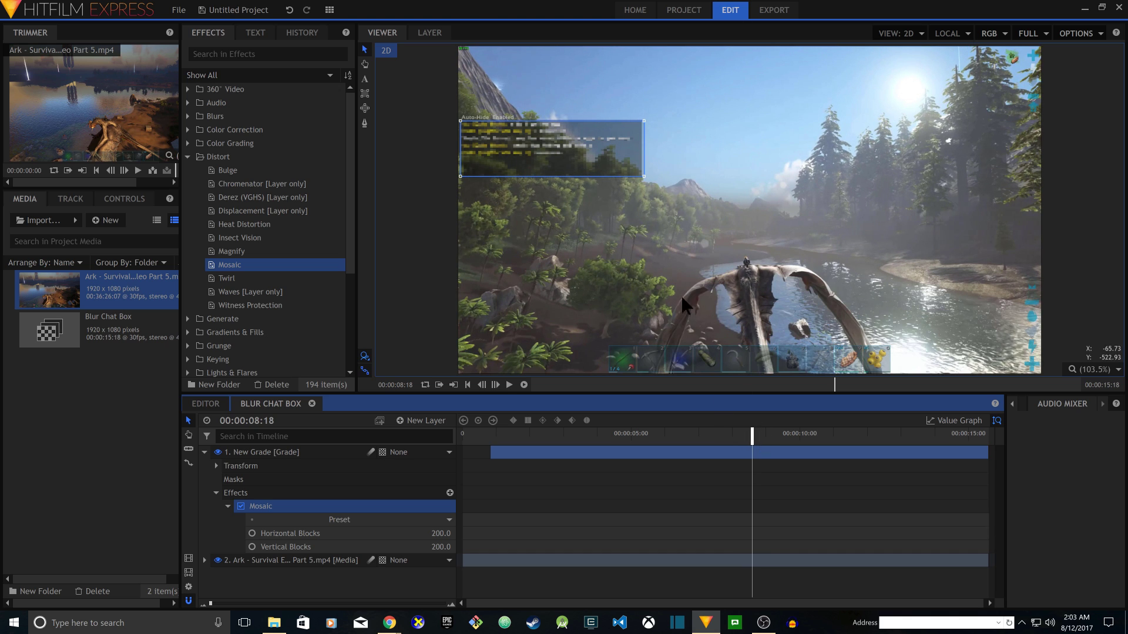
left_click(765, 435)
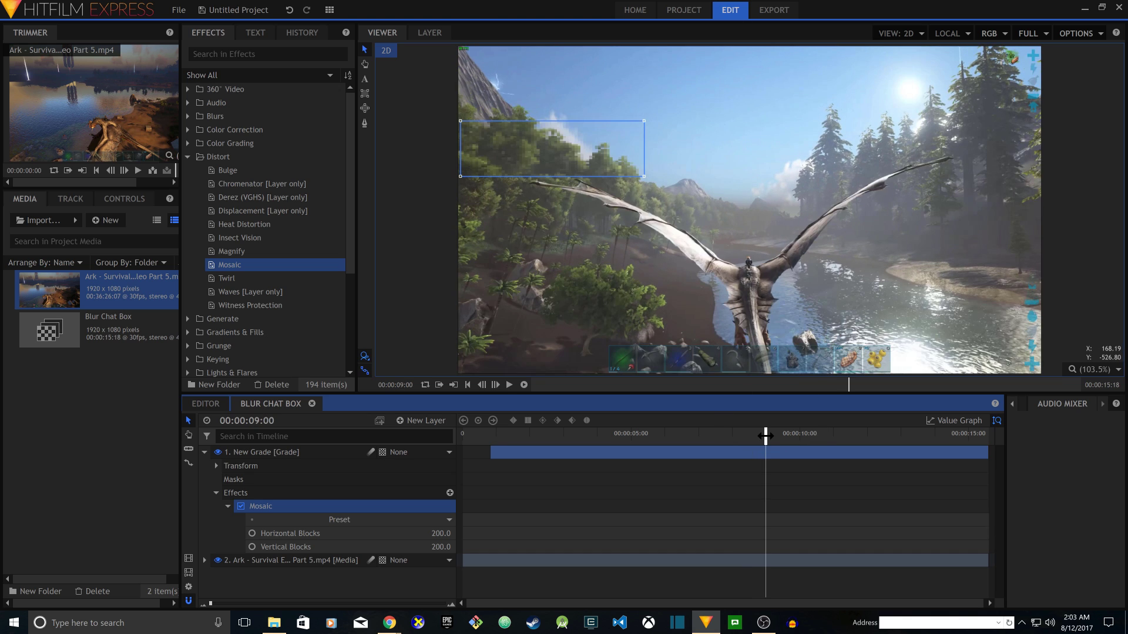
left_click(754, 435)
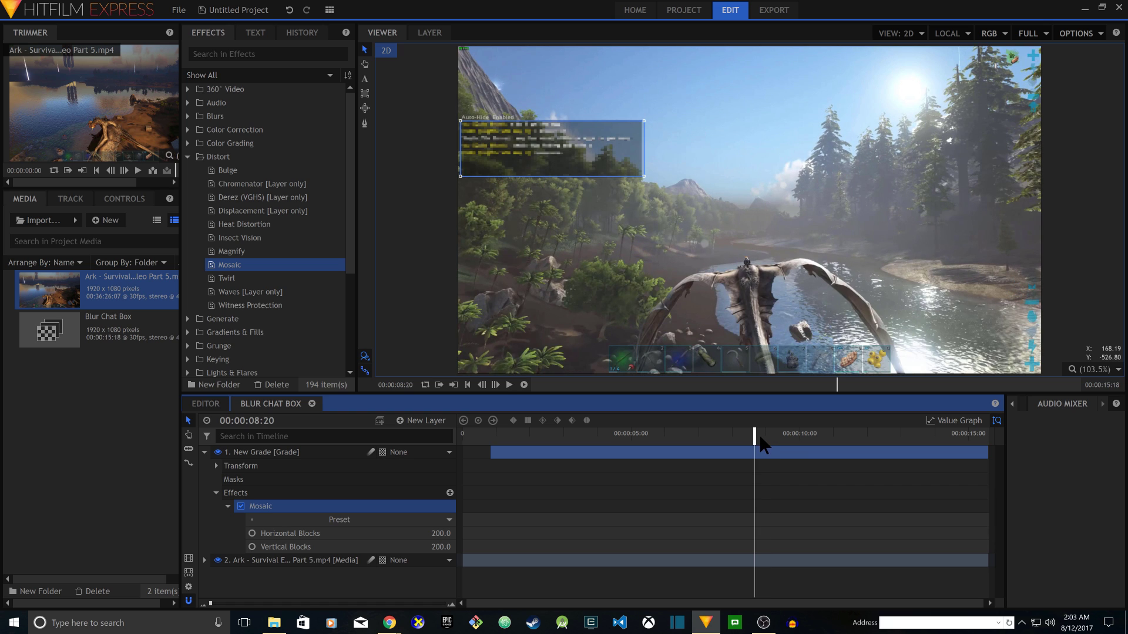
left_click(760, 437)
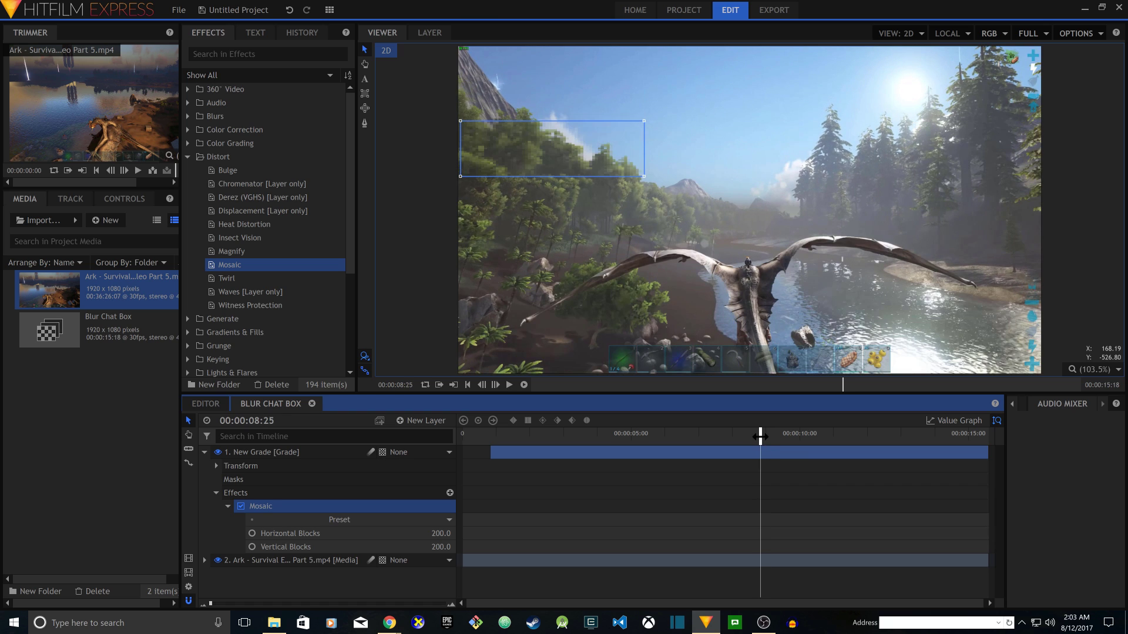
left_click(481, 385)
left_click(481, 385)
left_click(495, 385)
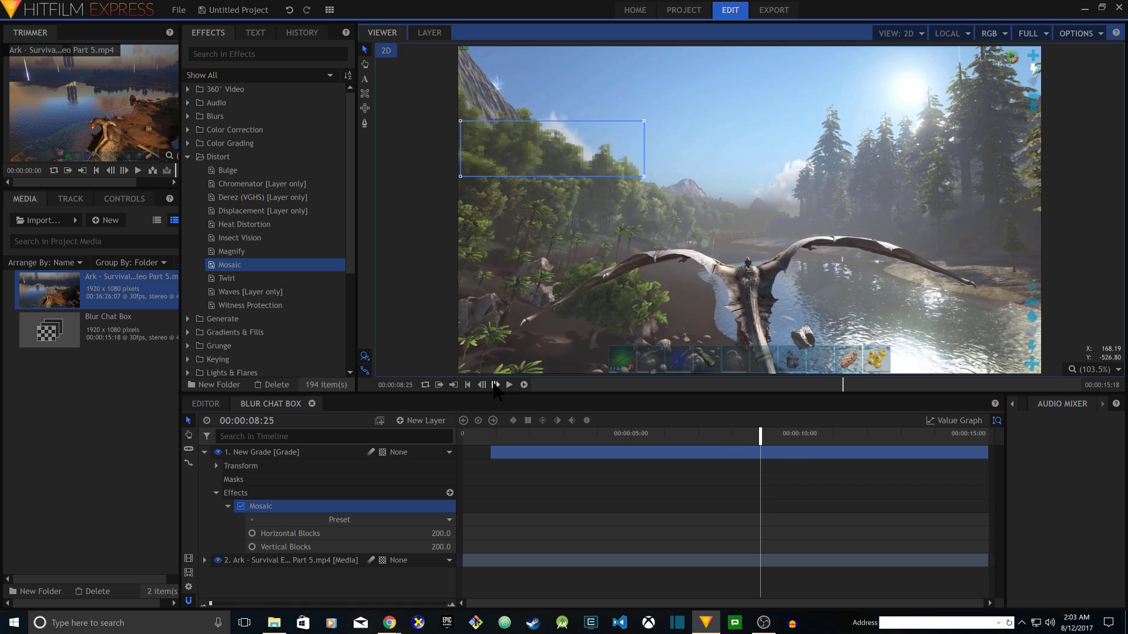
left_click(482, 385)
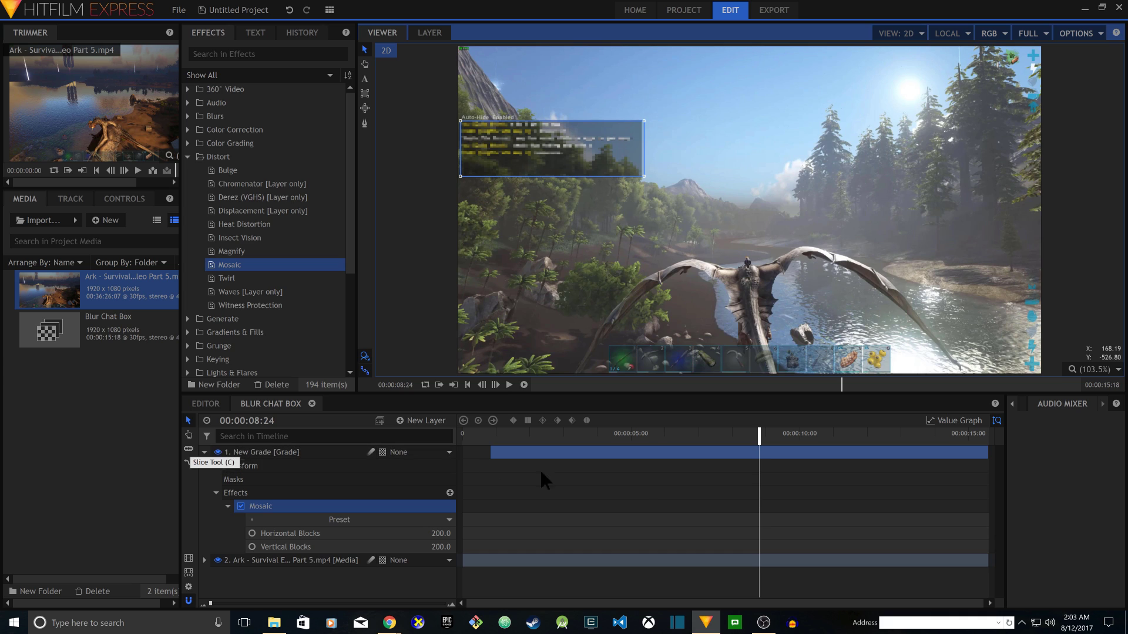
Trim the grade layer to end at the playhead and rename it 'Blur Chat Box Layer'
left_click_drag(987, 448, 758, 462)
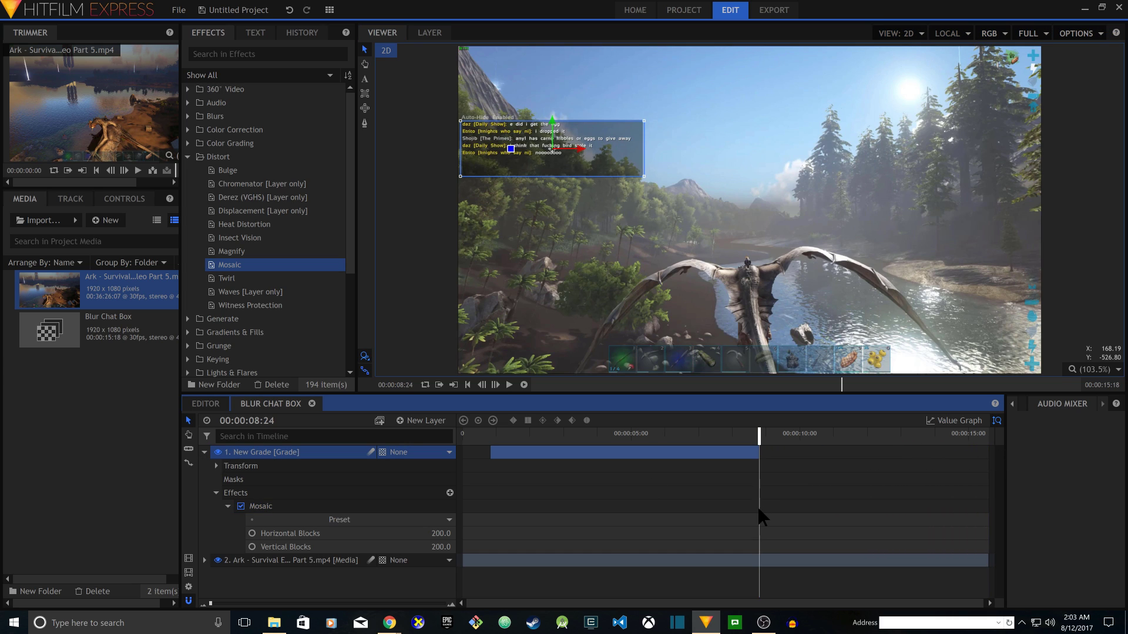
left_click(205, 452)
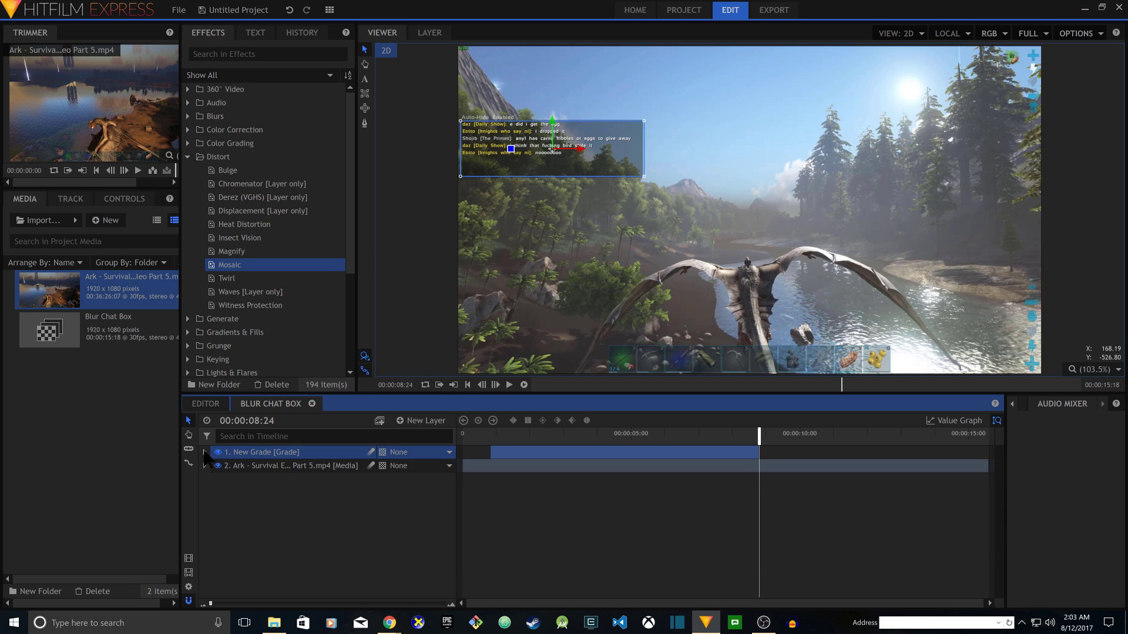
right_click(259, 453)
left_click(286, 433)
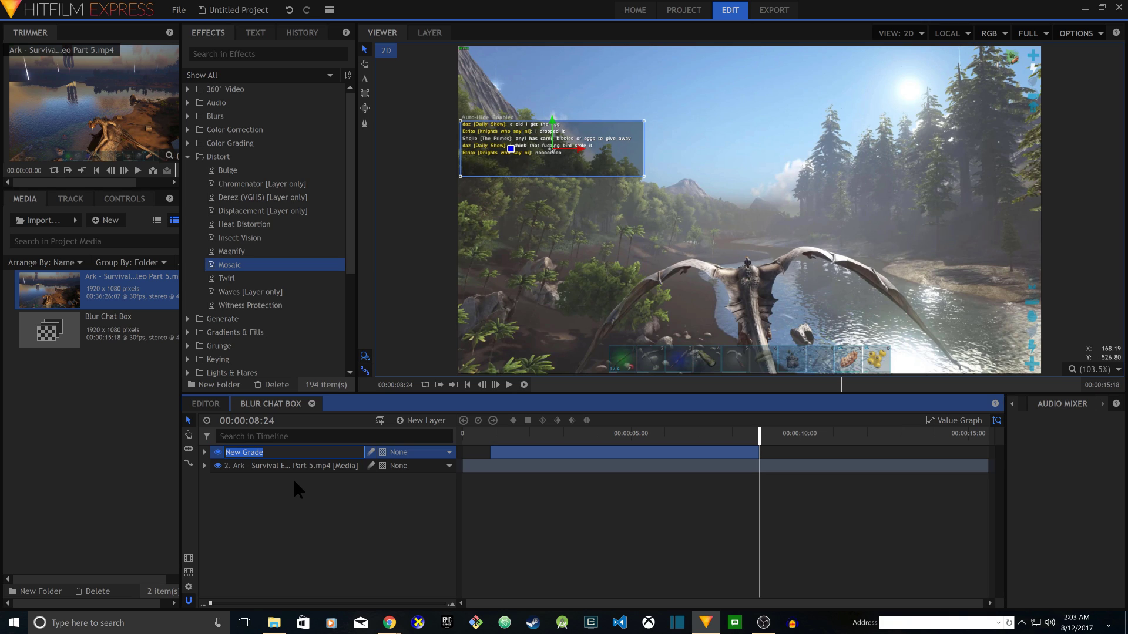
type("Blur Chat Box Layer")
key("Return")
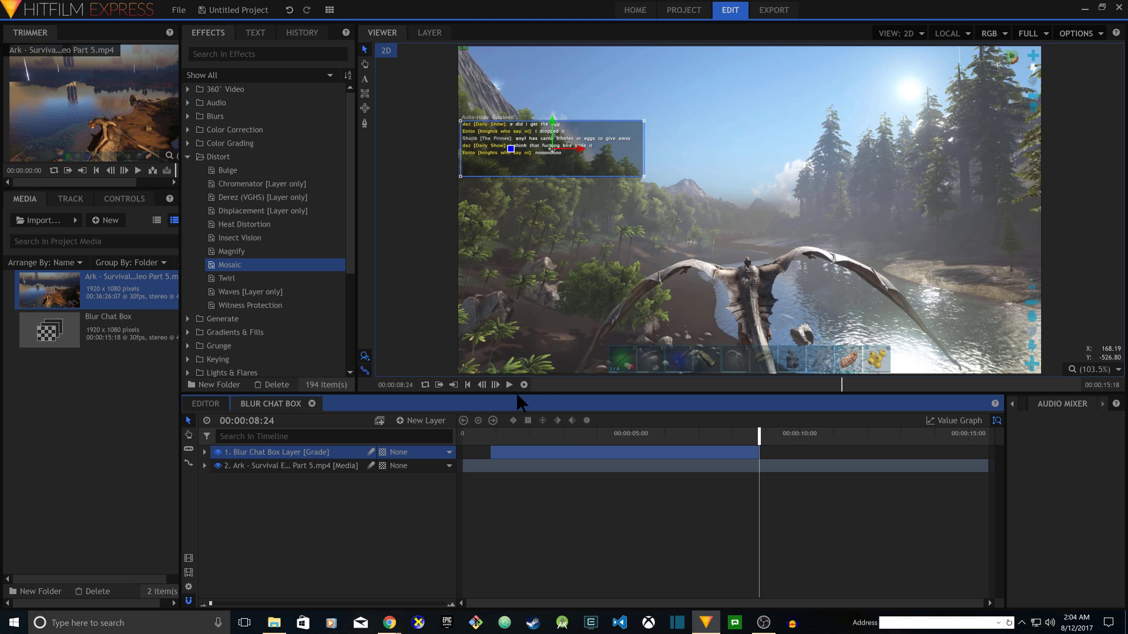
Play the composite from the start to review the chat blur
left_click(468, 385)
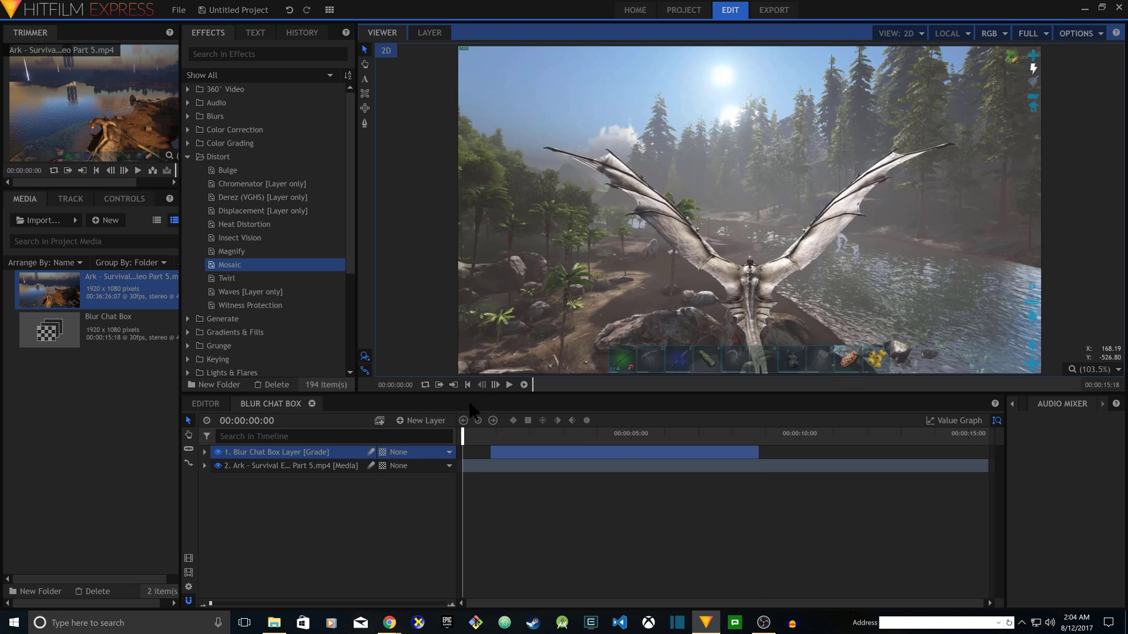
left_click(492, 466)
key("space")
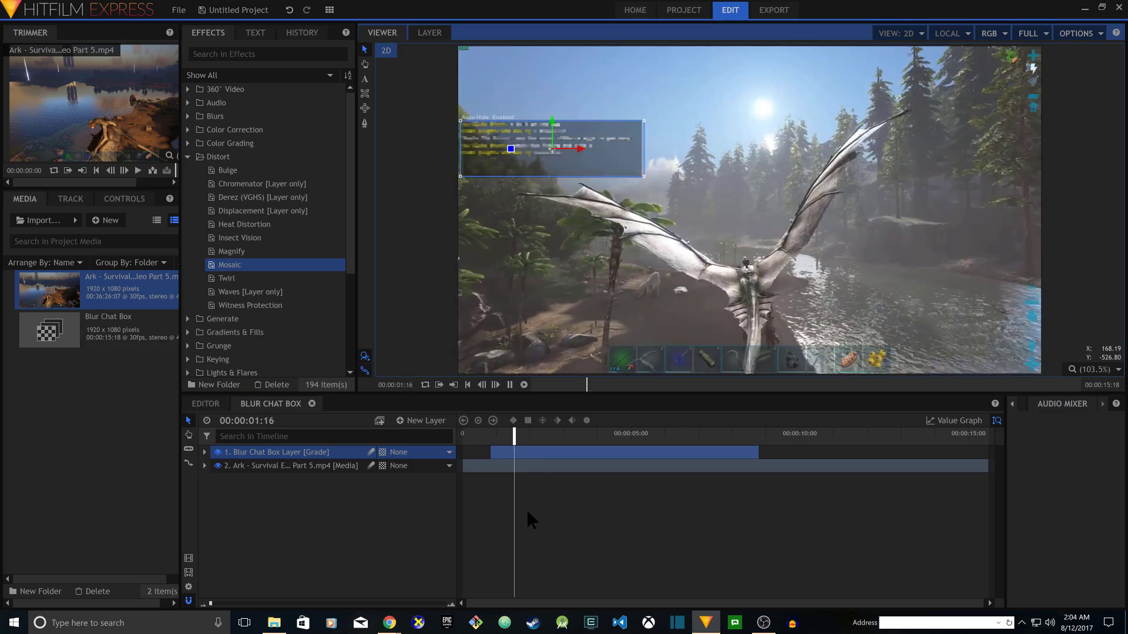
left_click(518, 133)
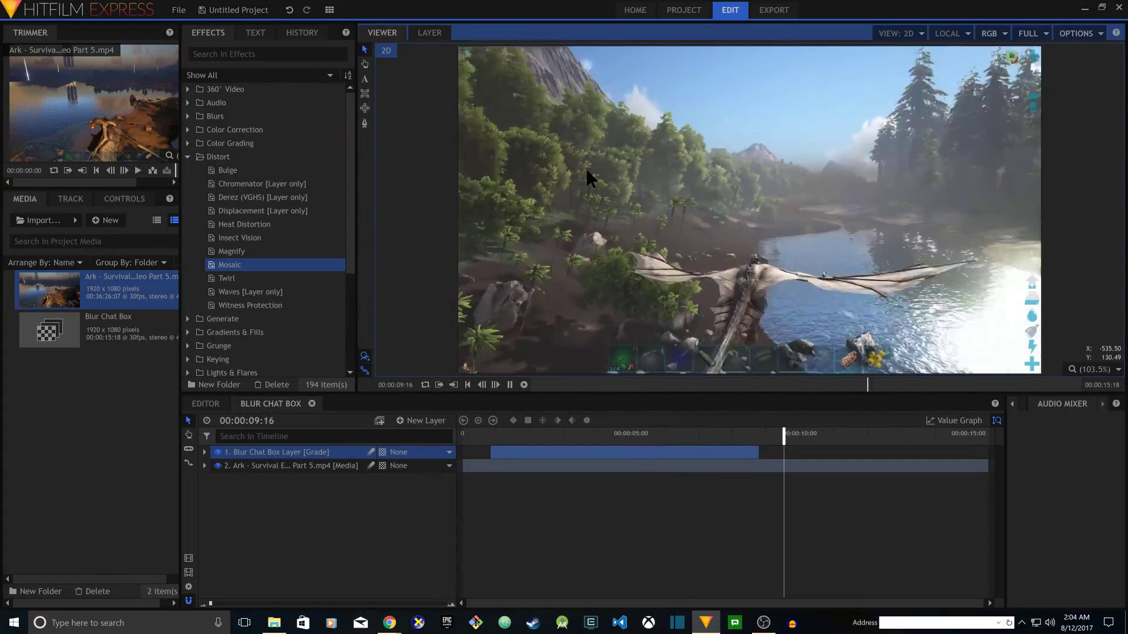
key("space")
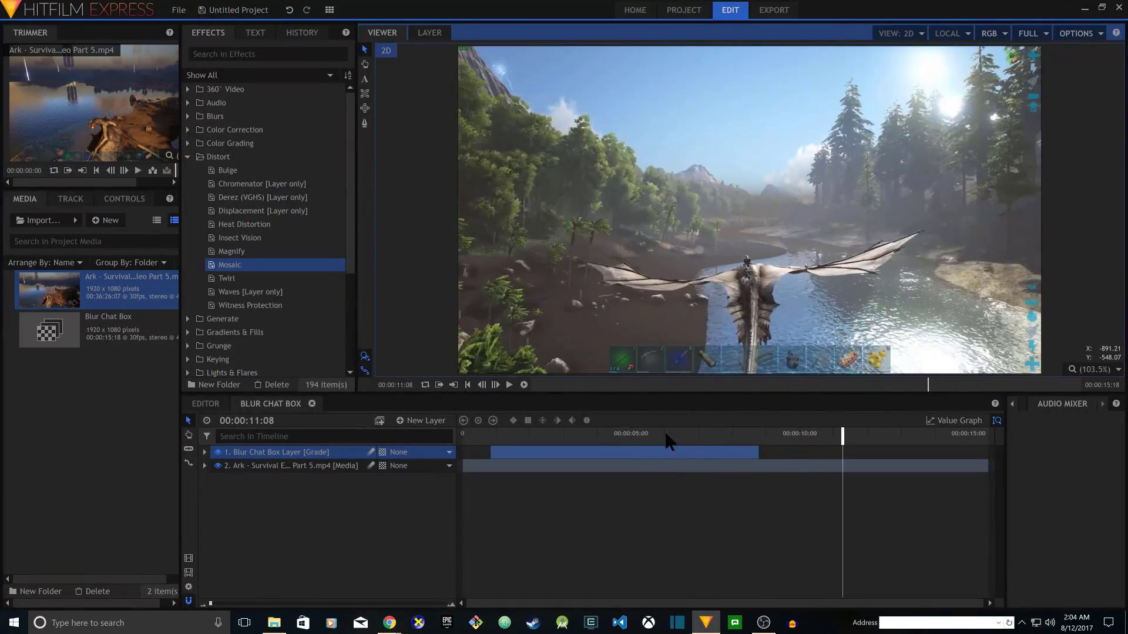
Frame-step to 00:00:08:24 and extend the blur layer's end to that frame
left_click(752, 439)
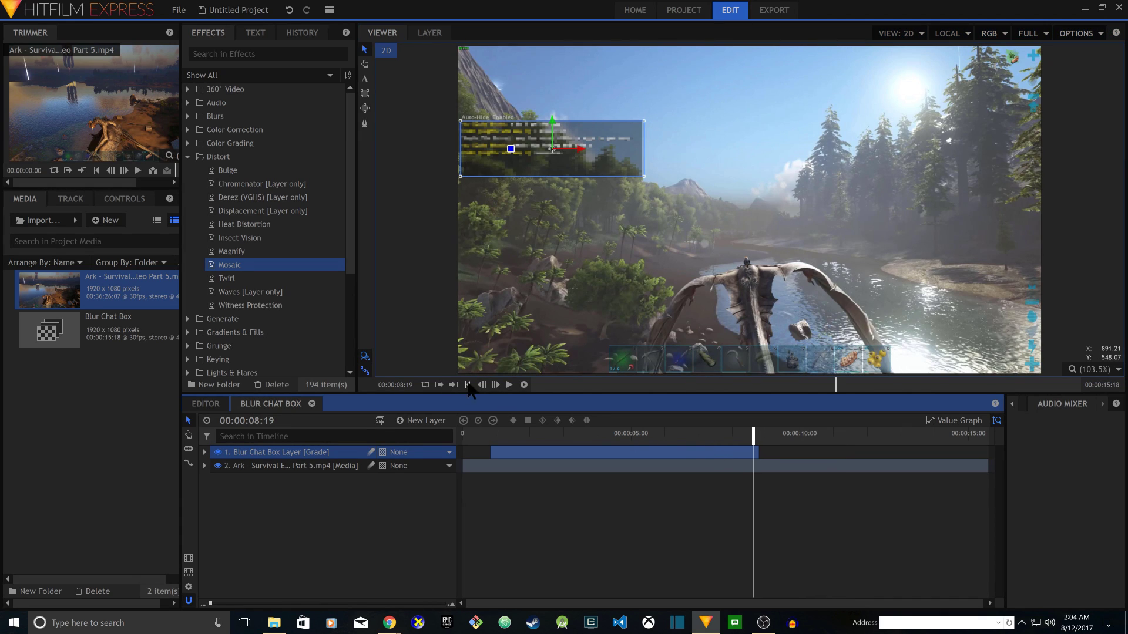
left_click(495, 384)
left_click(495, 384)
left_click(496, 385)
left_click(495, 385)
left_click(495, 384)
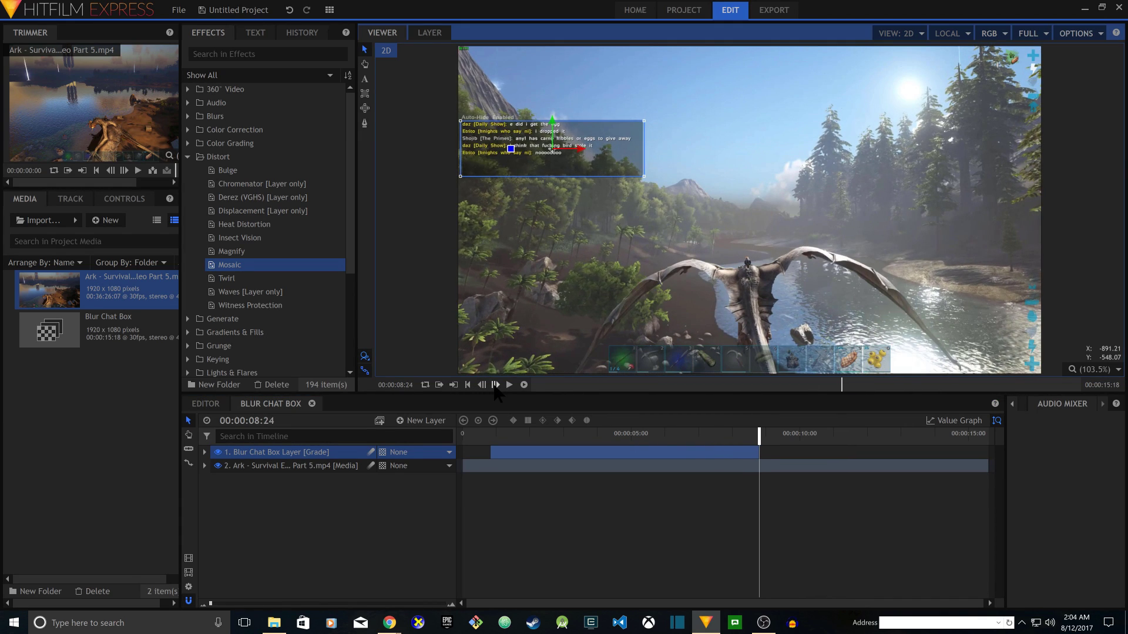
left_click(495, 384)
left_click(483, 385)
left_click(495, 385)
left_click_drag(756, 453, 759, 453)
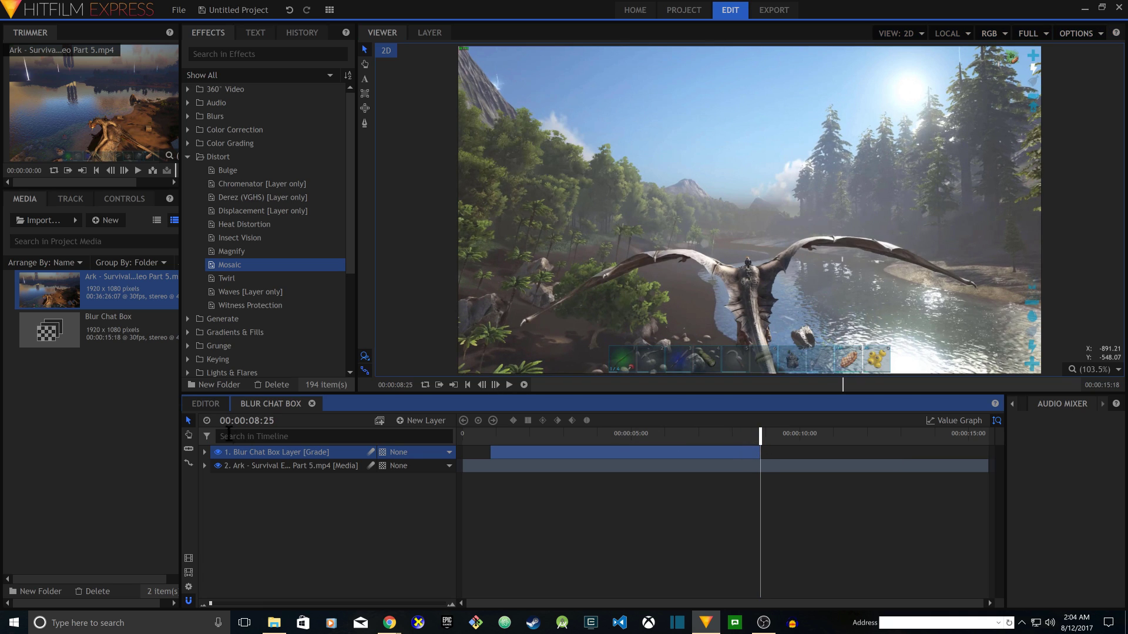
Replay the composite to verify the trimmed blur, then return to the Editor timeline
left_click(480, 434)
key("space")
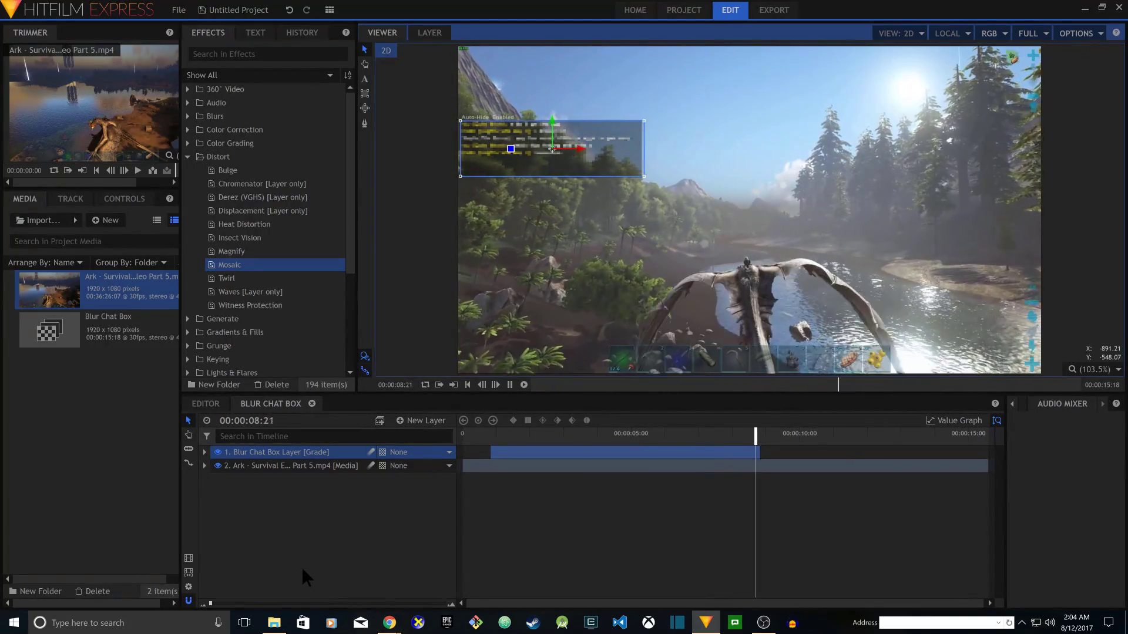
left_click(509, 384)
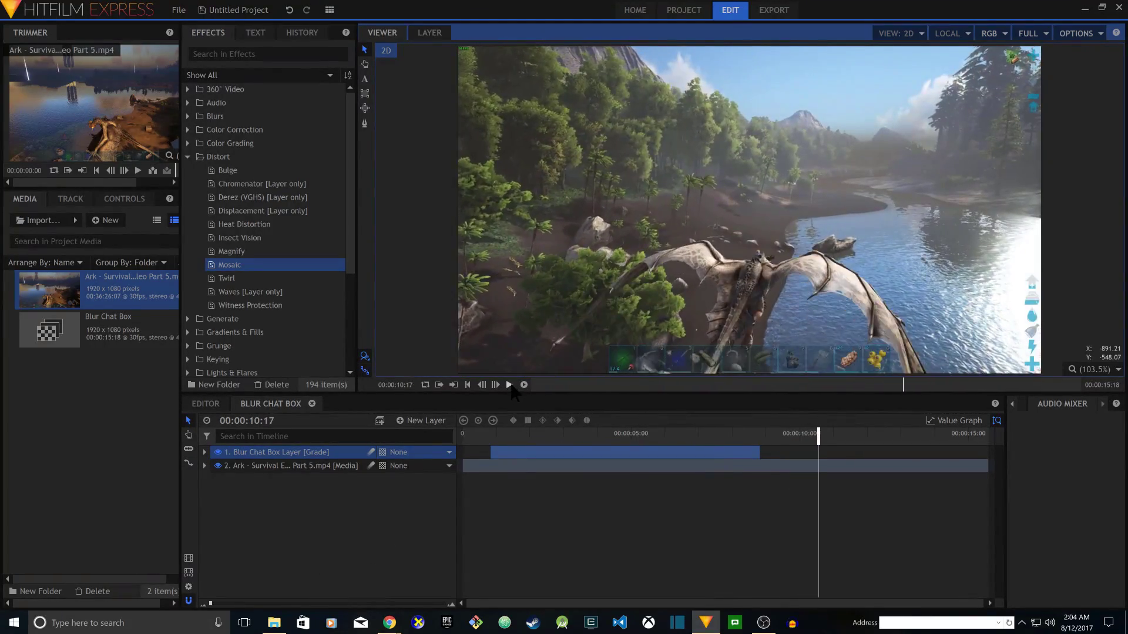
left_click(206, 406)
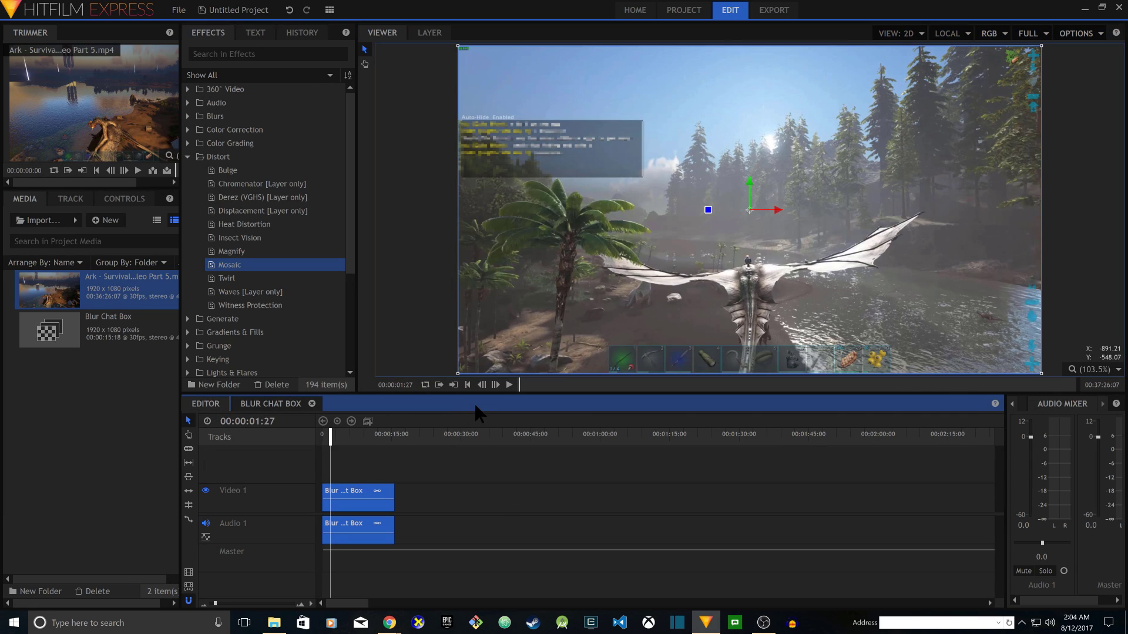
Play the edited sequence from the start and stop at 00:00:12:23
left_click(468, 385)
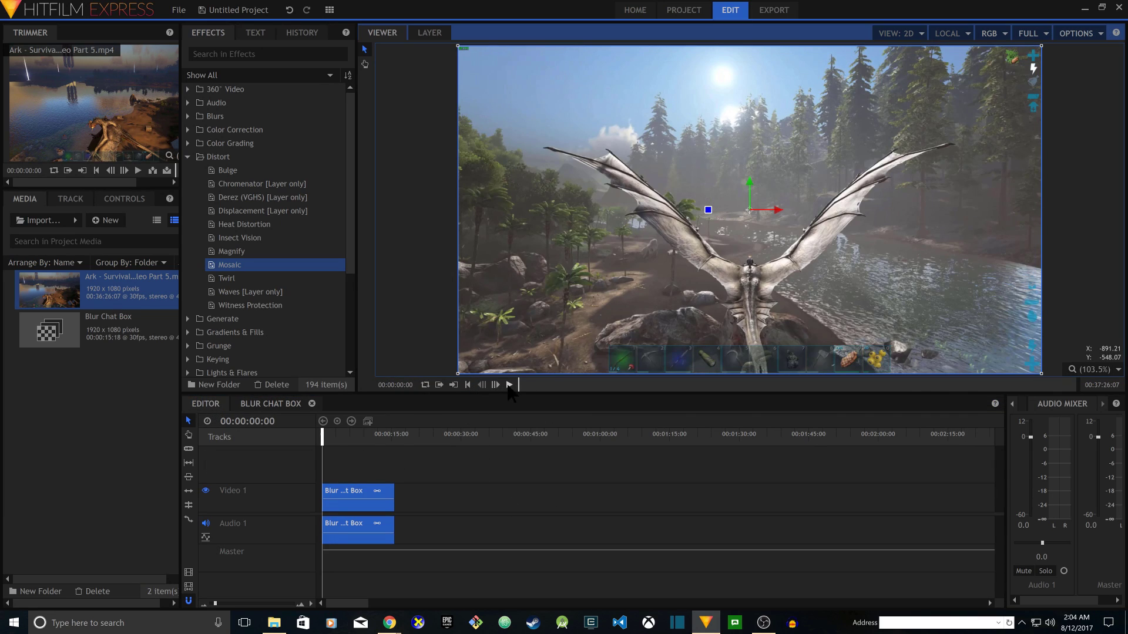
left_click(509, 385)
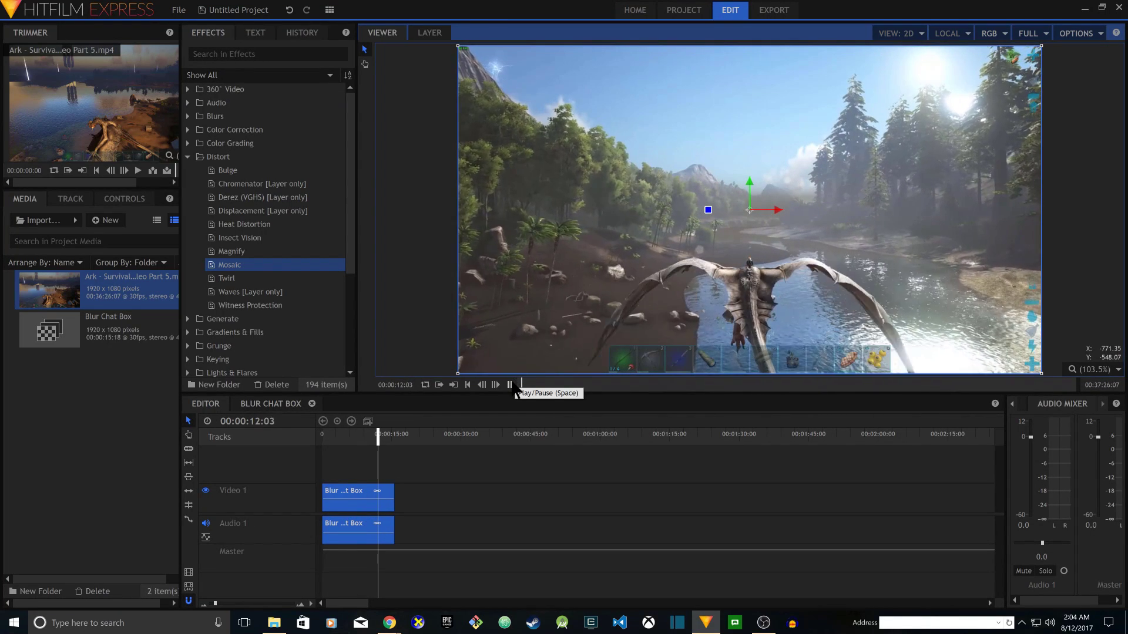
left_click(511, 385)
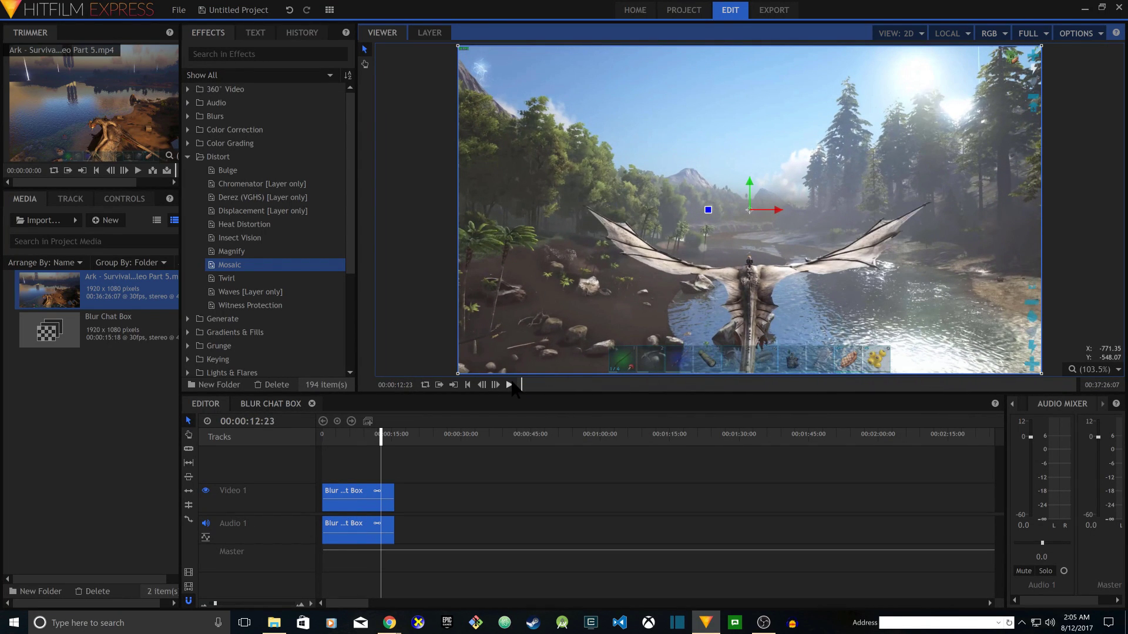